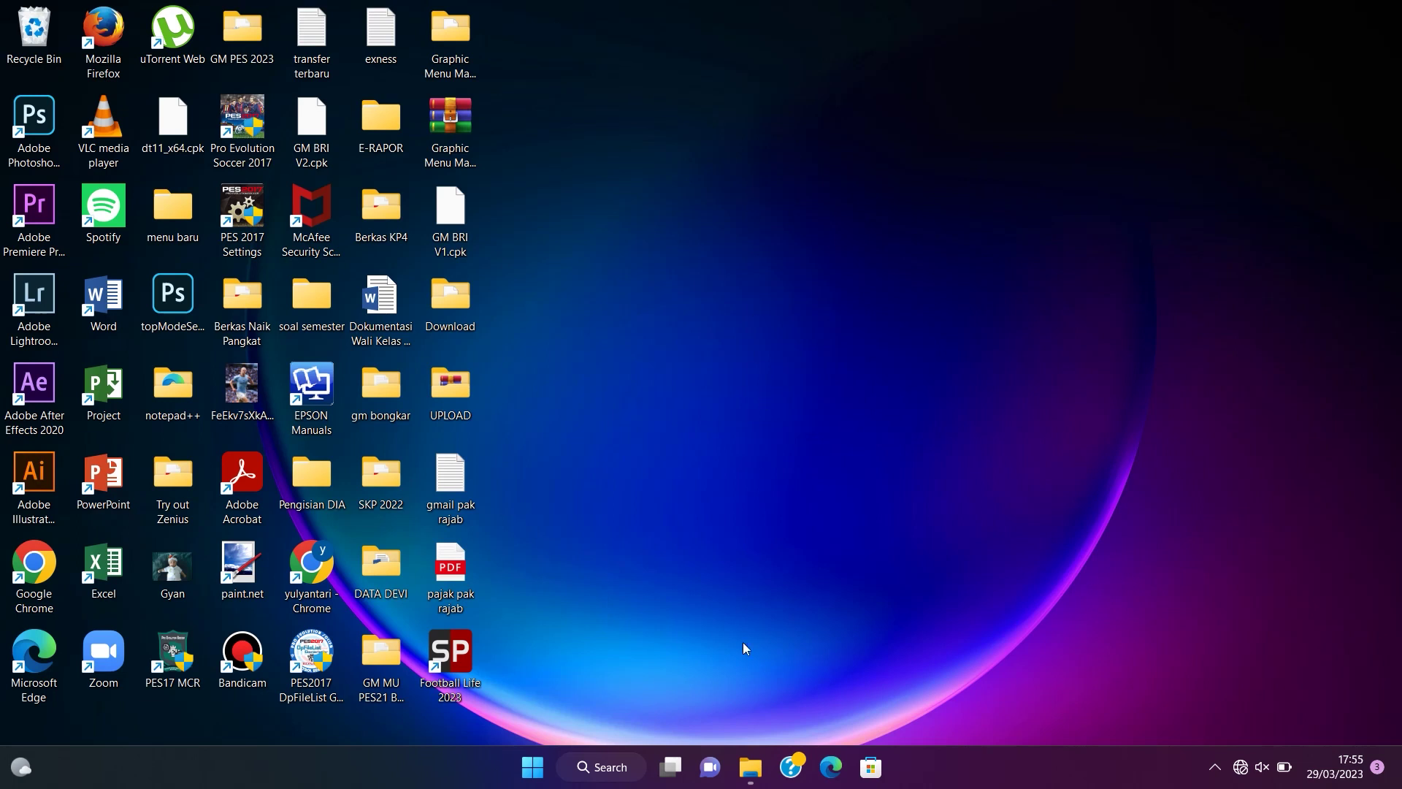
Bring up the Patch t99 PES 2017 folder and locate the t99 patch v.12 archive
left_click(724, 703)
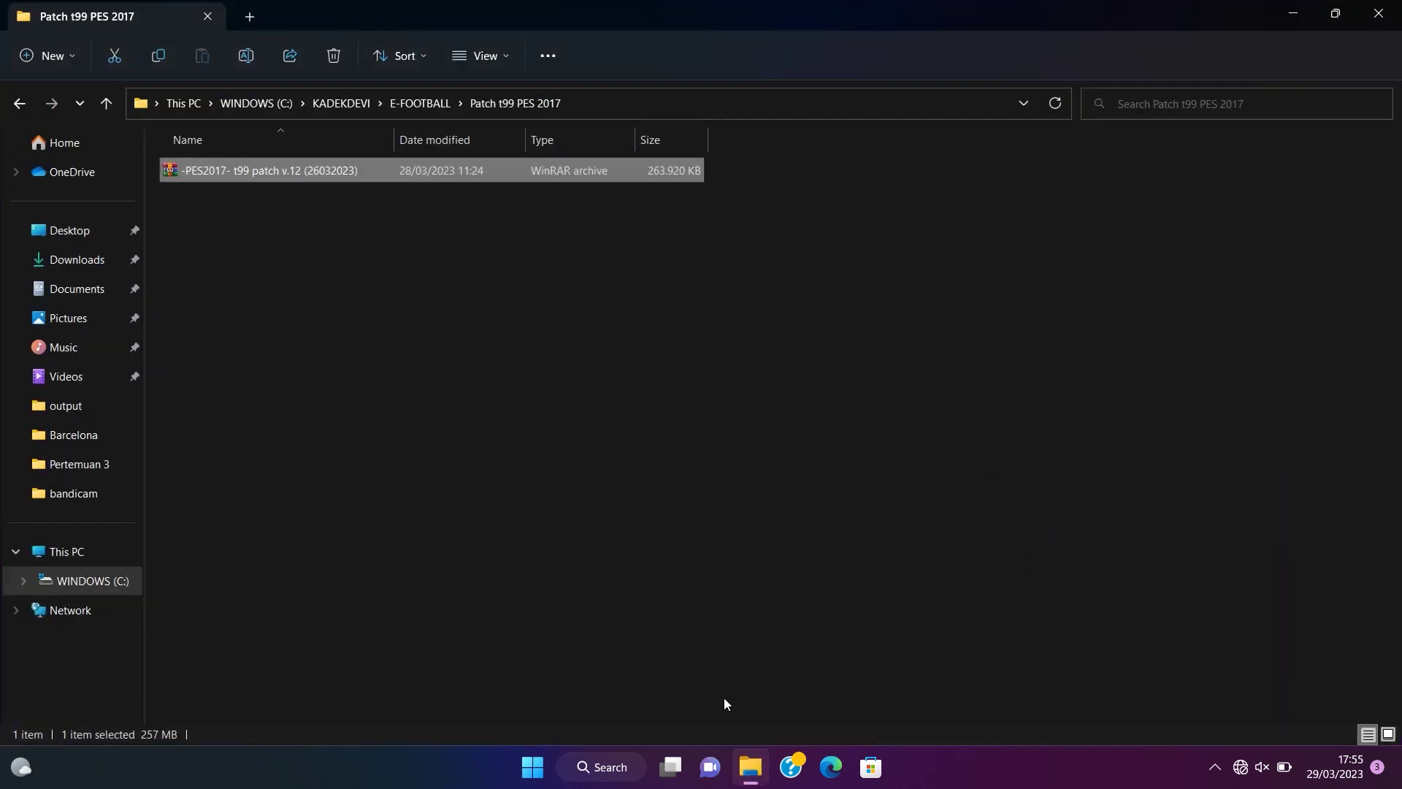
left_click(286, 209)
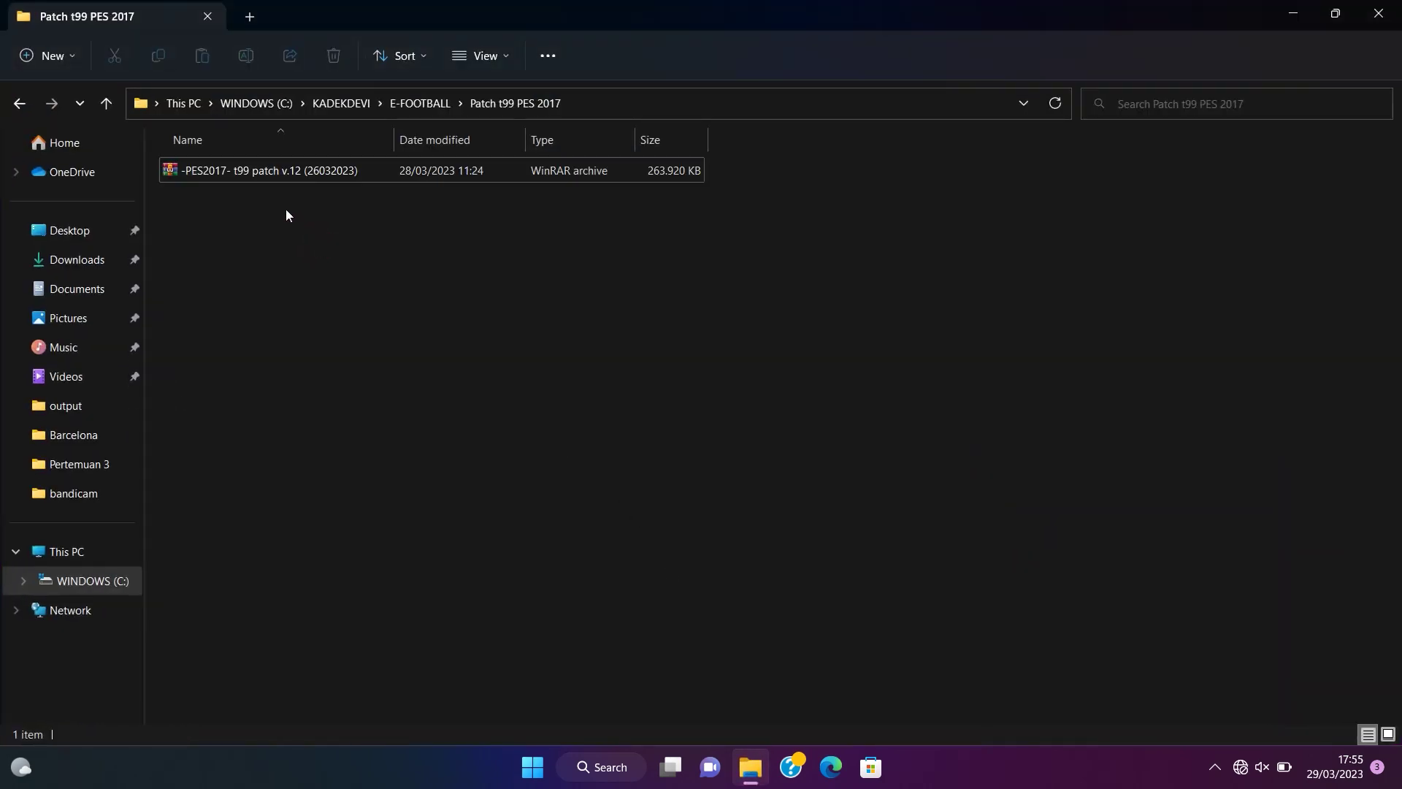
left_click(273, 173)
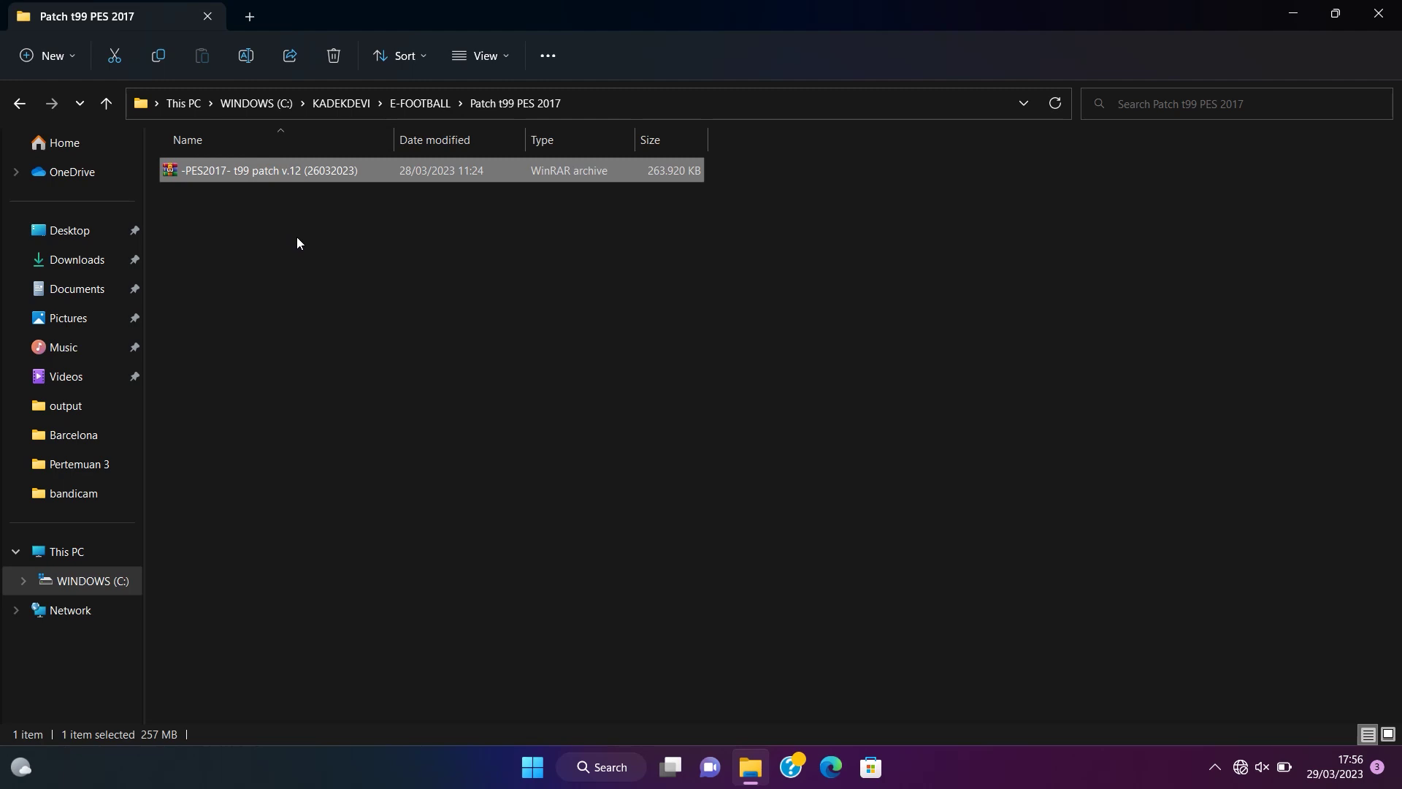
left_click(296, 270)
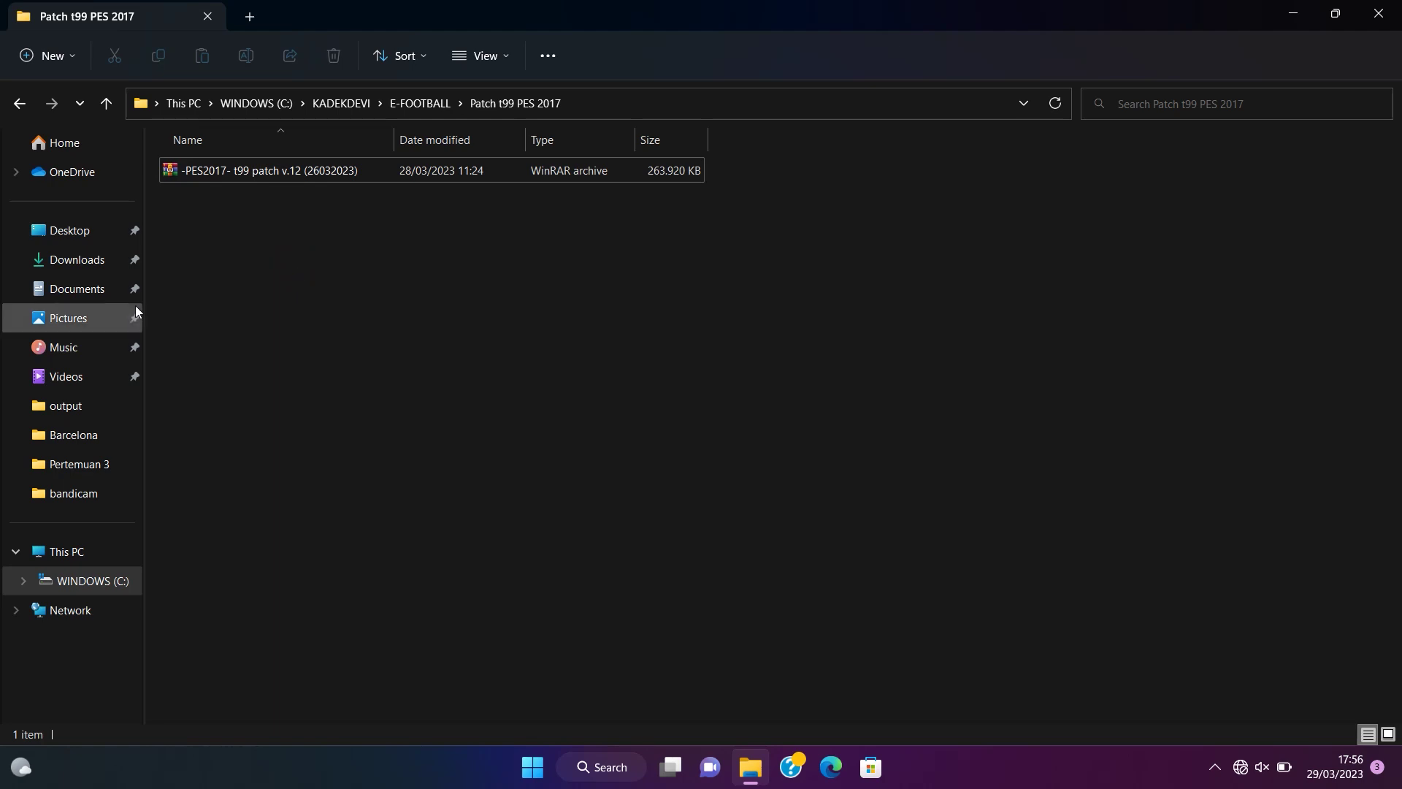
Delete the EDIT00000000 file from the save folder under Documents, KONAMI, Pro Evolution Soccer 2017
left_click(113, 300)
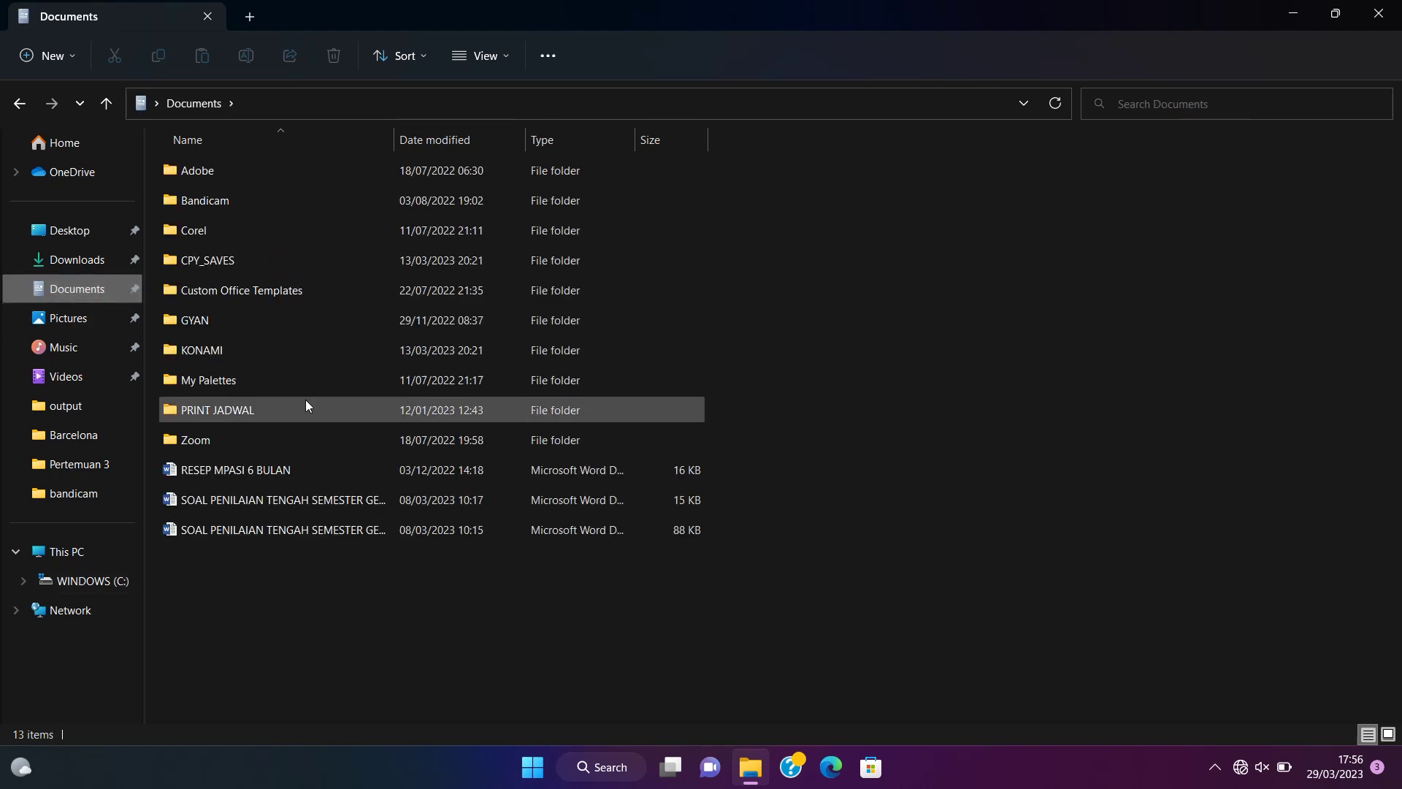
double_click(263, 351)
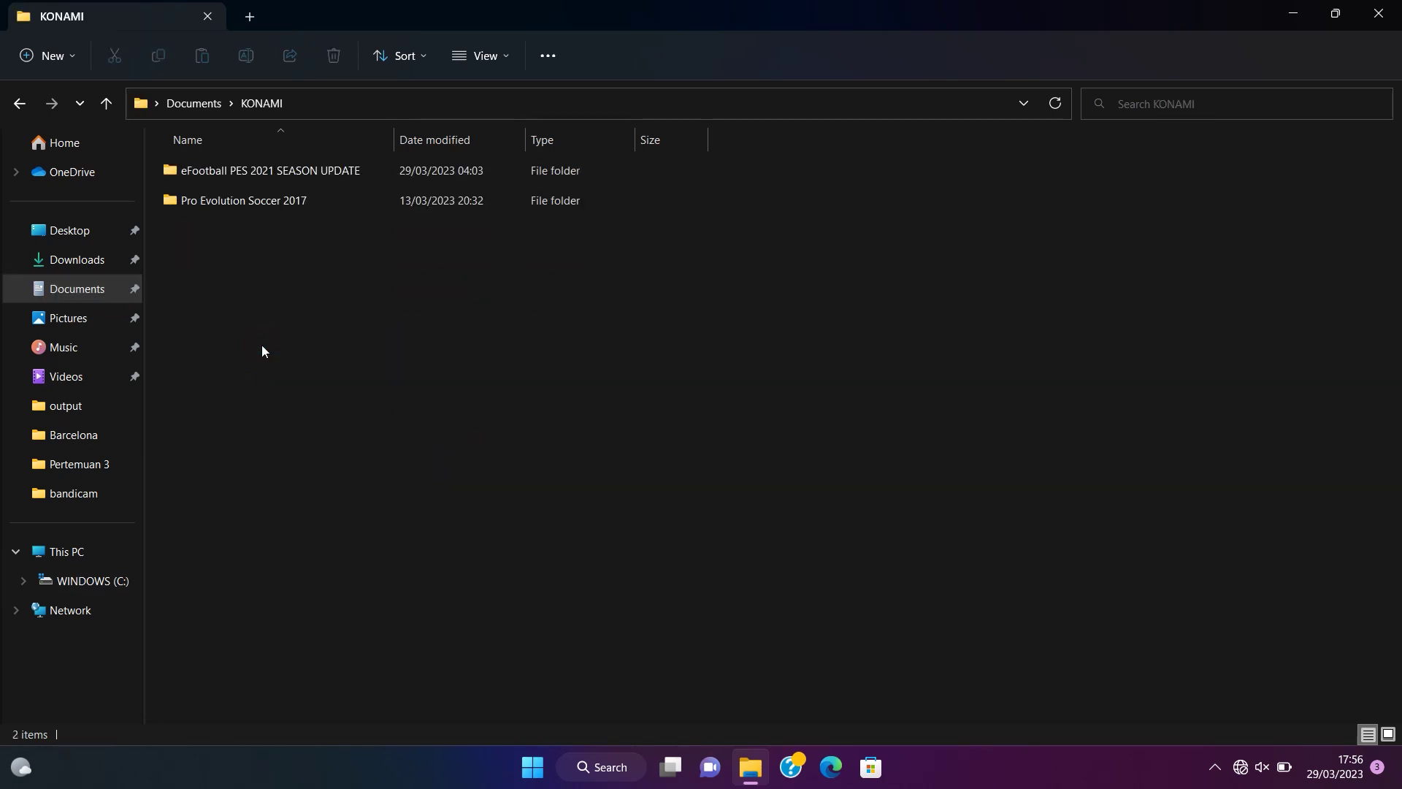
double_click(253, 203)
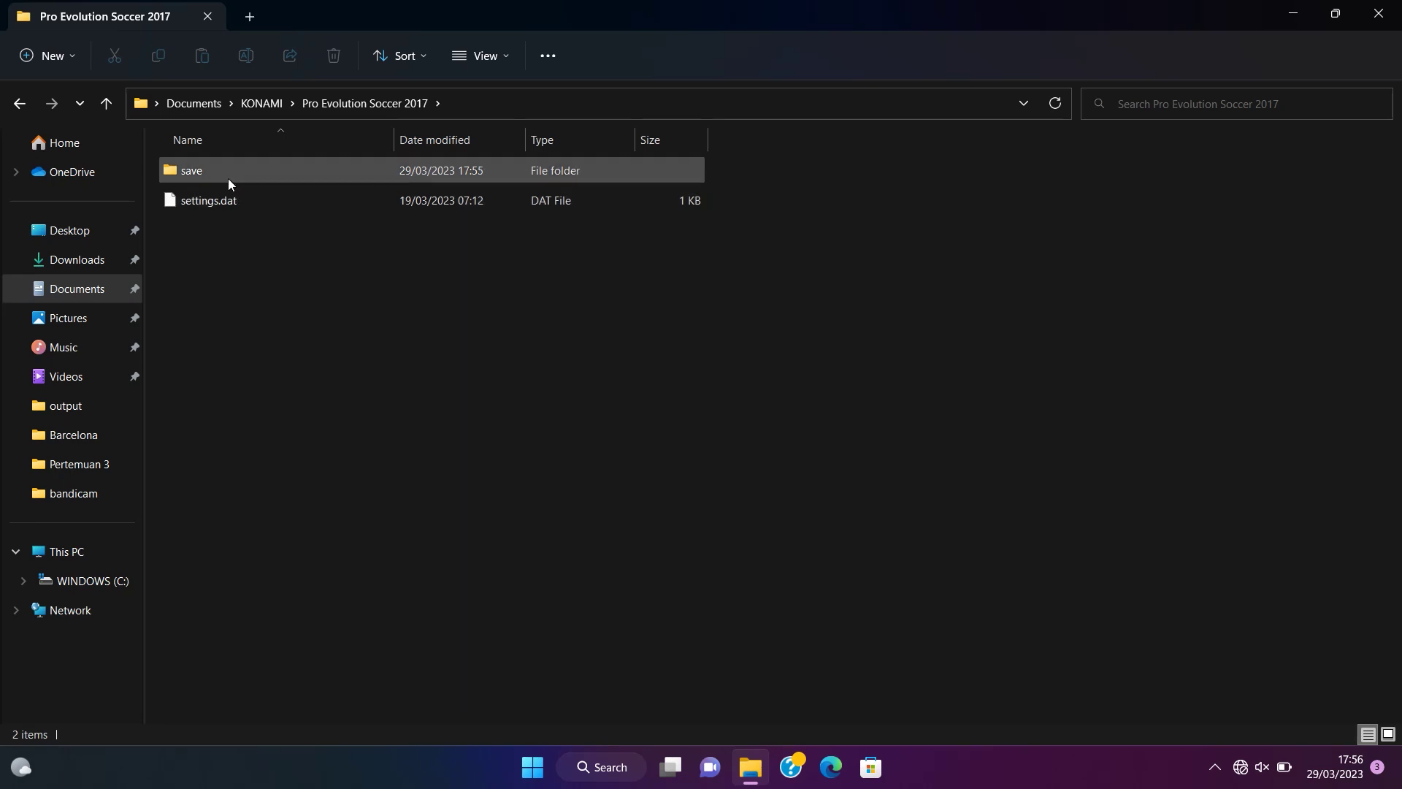
left_click(228, 178)
double_click(228, 178)
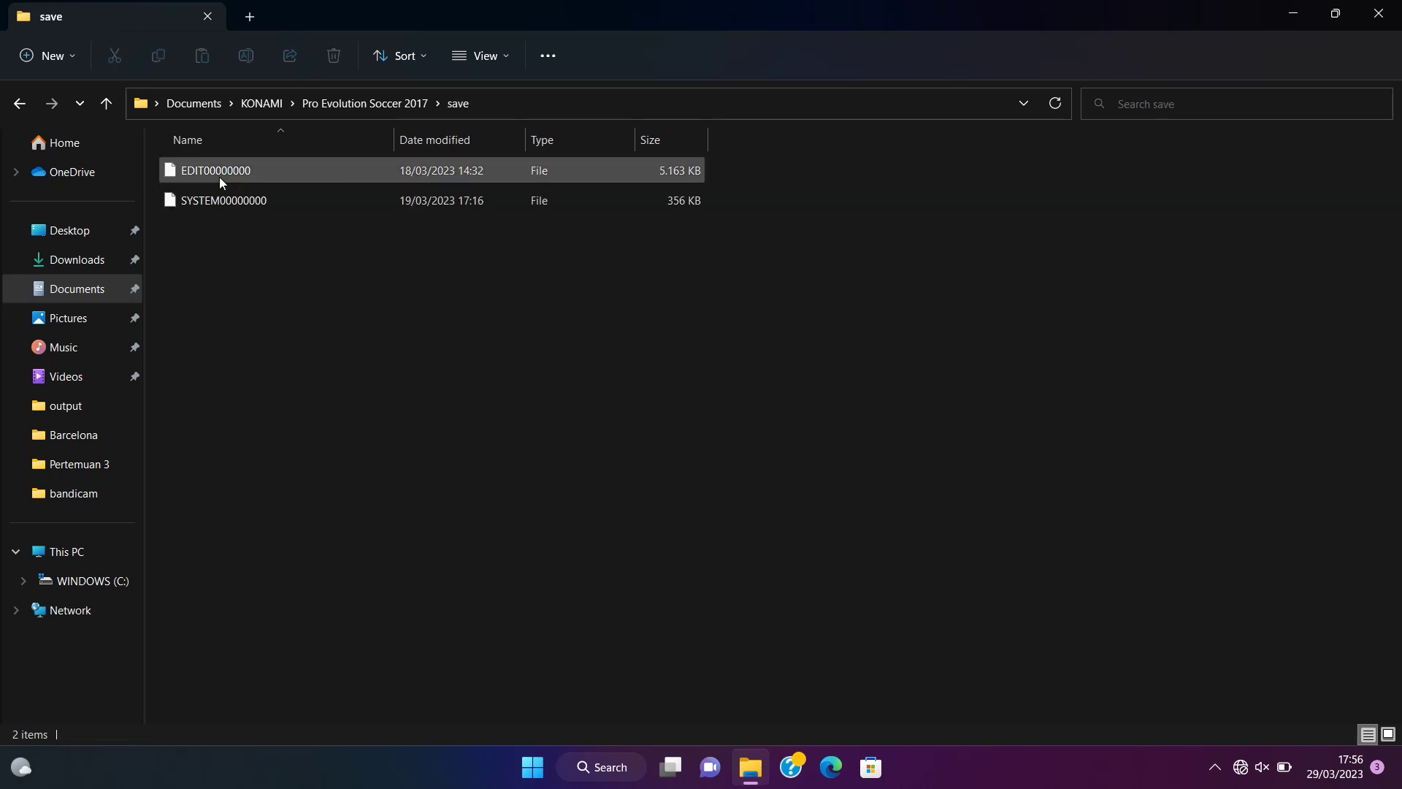
left_click(220, 179)
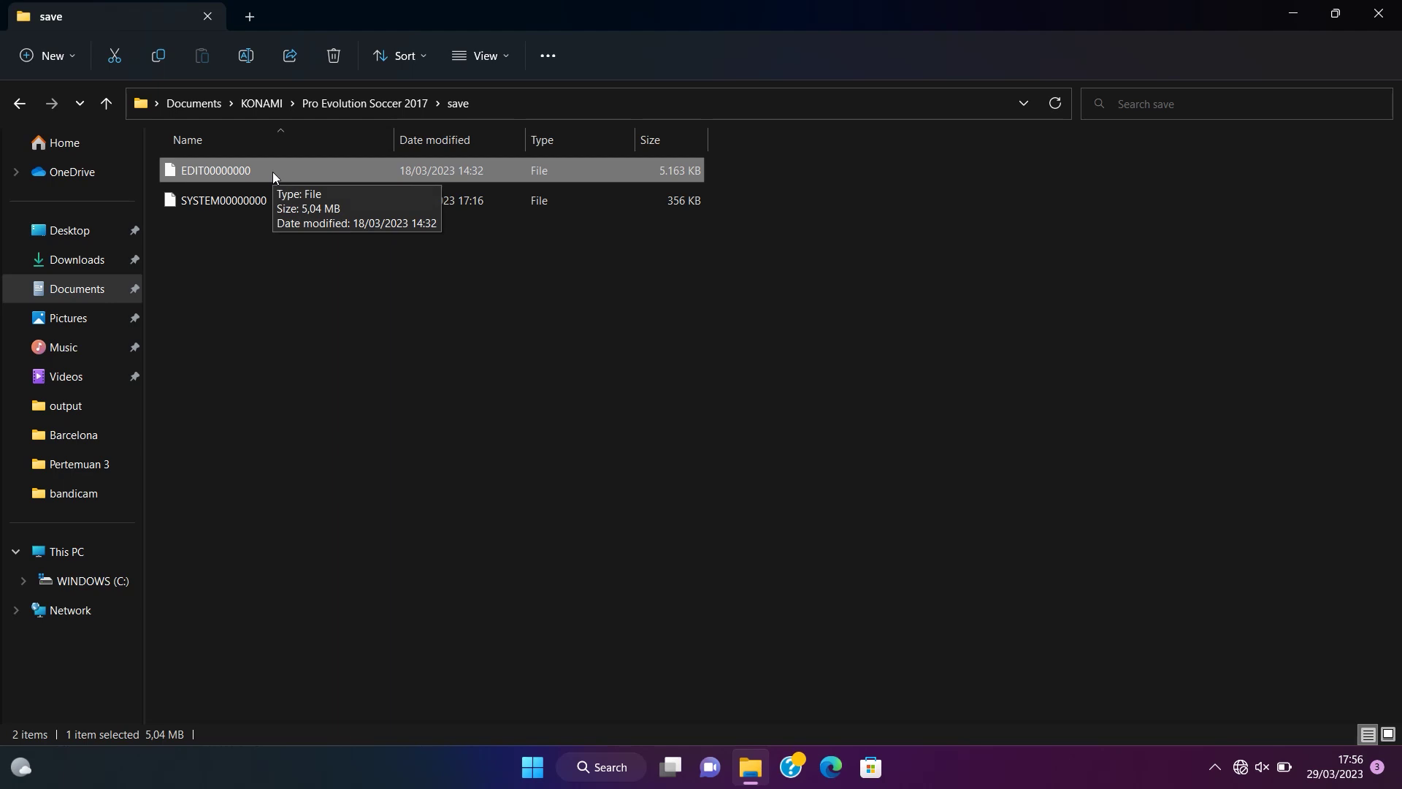
left_click(333, 57)
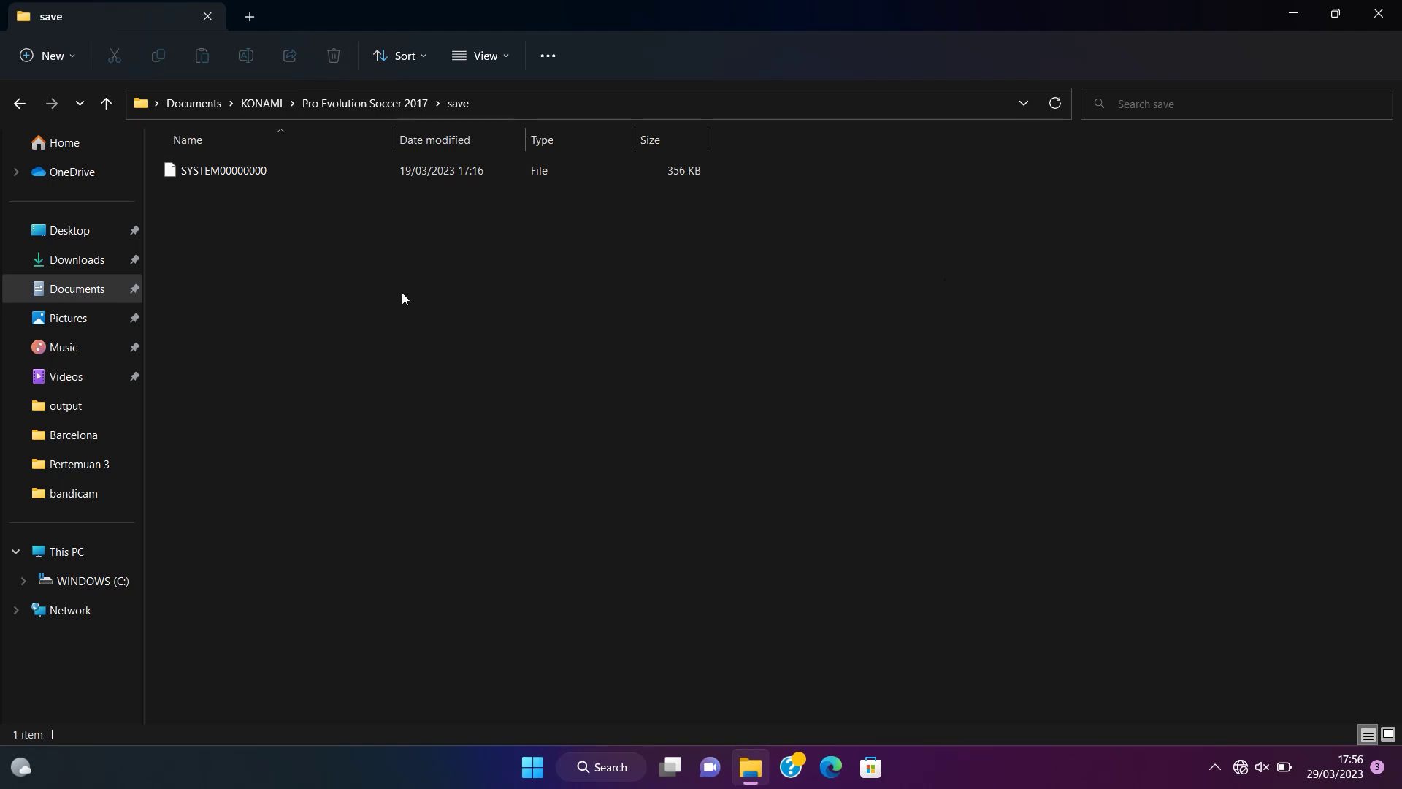
Return to the Patch t99 PES 2017 folder that holds the patch archive
left_click(28, 106)
left_click(31, 107)
left_click(30, 106)
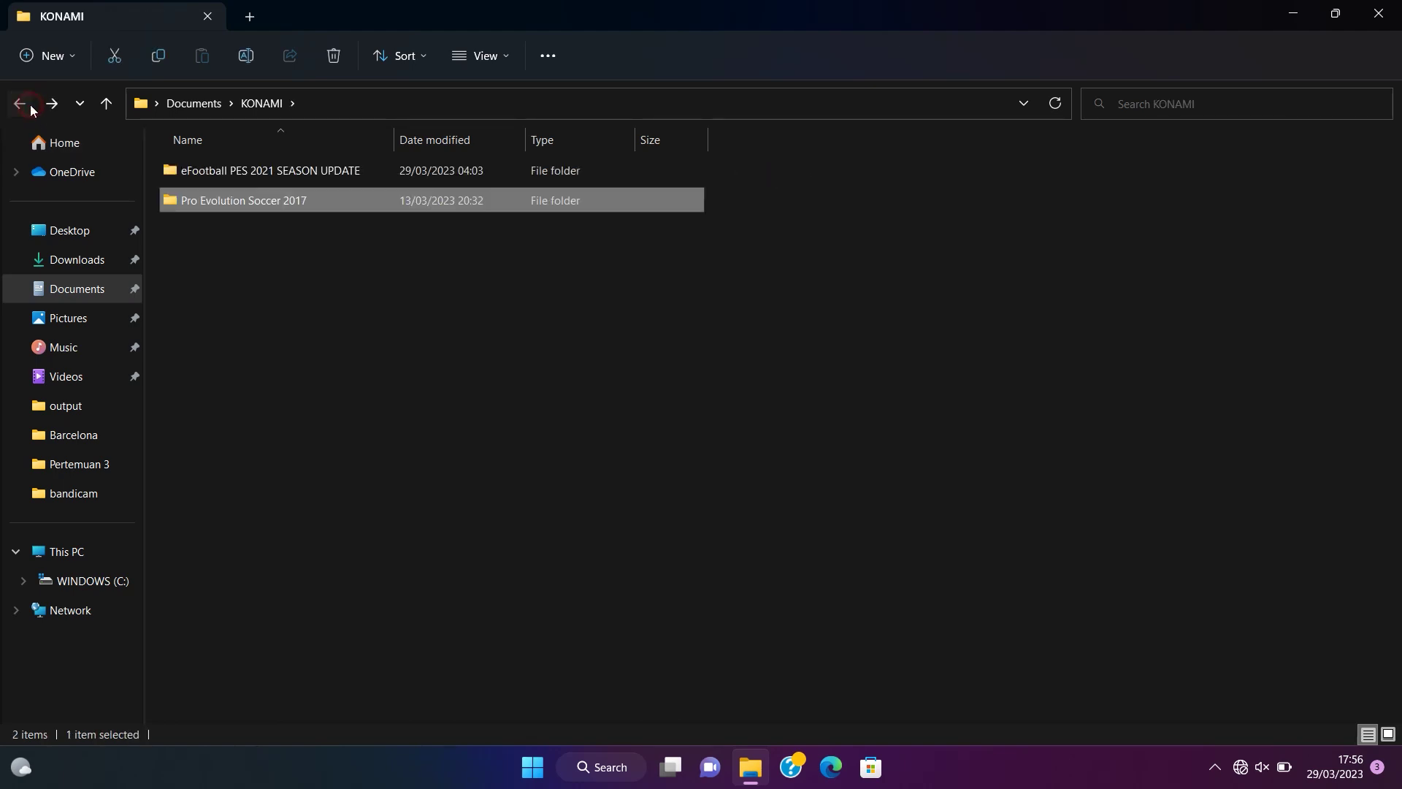
left_click(30, 106)
left_click(31, 106)
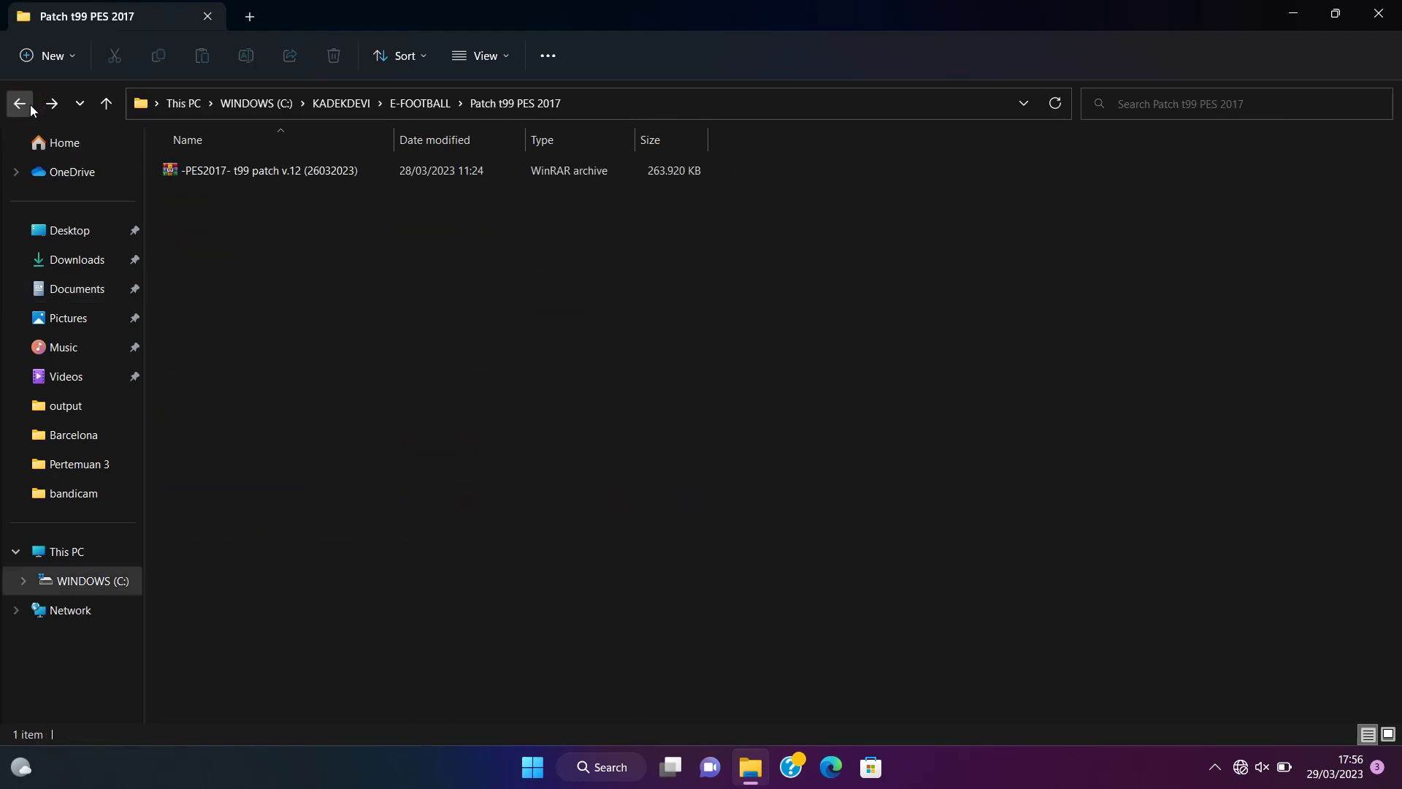
Extract the -PES2017- t99 patch v.12 (26032023) archive with WinRAR into a folder of the same name
left_click(311, 170)
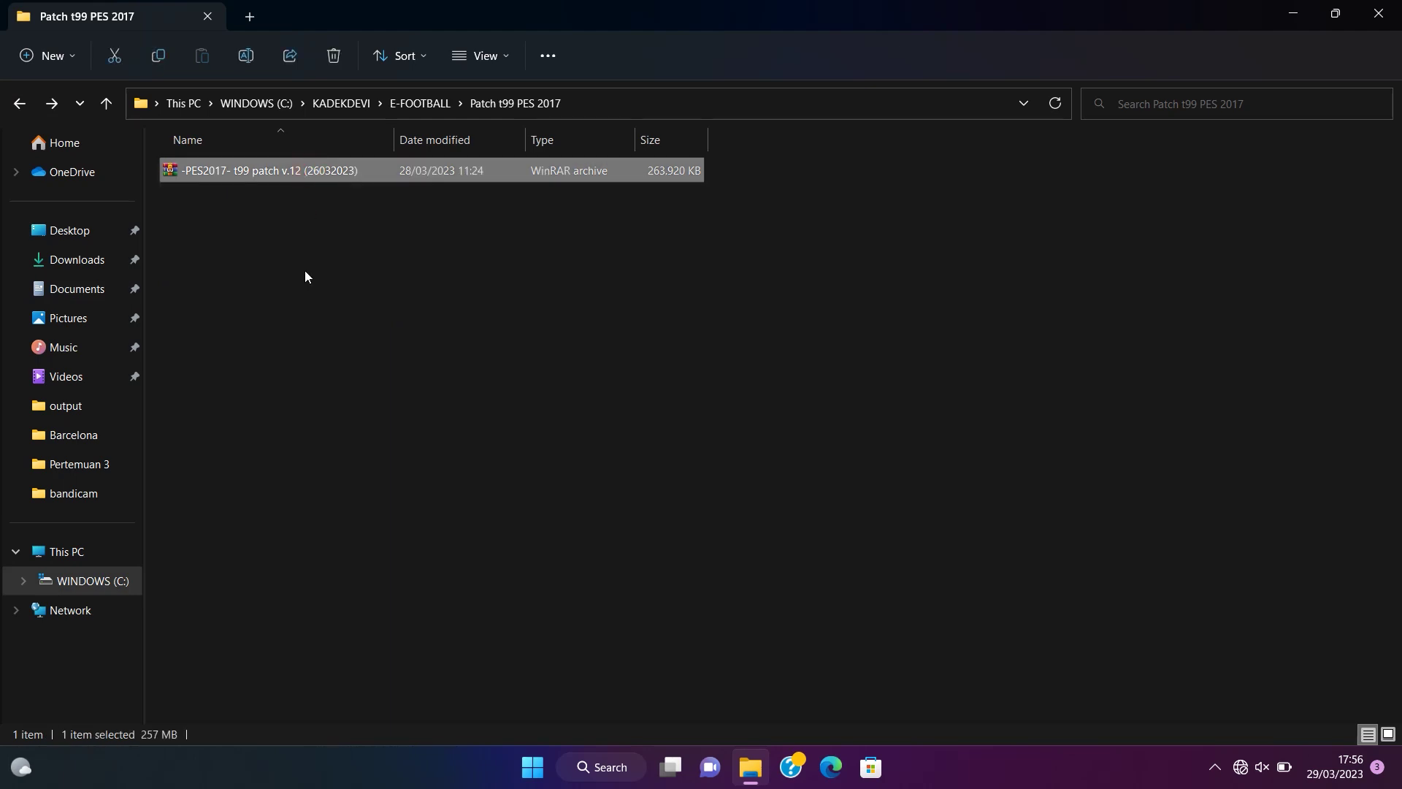
left_click(266, 175)
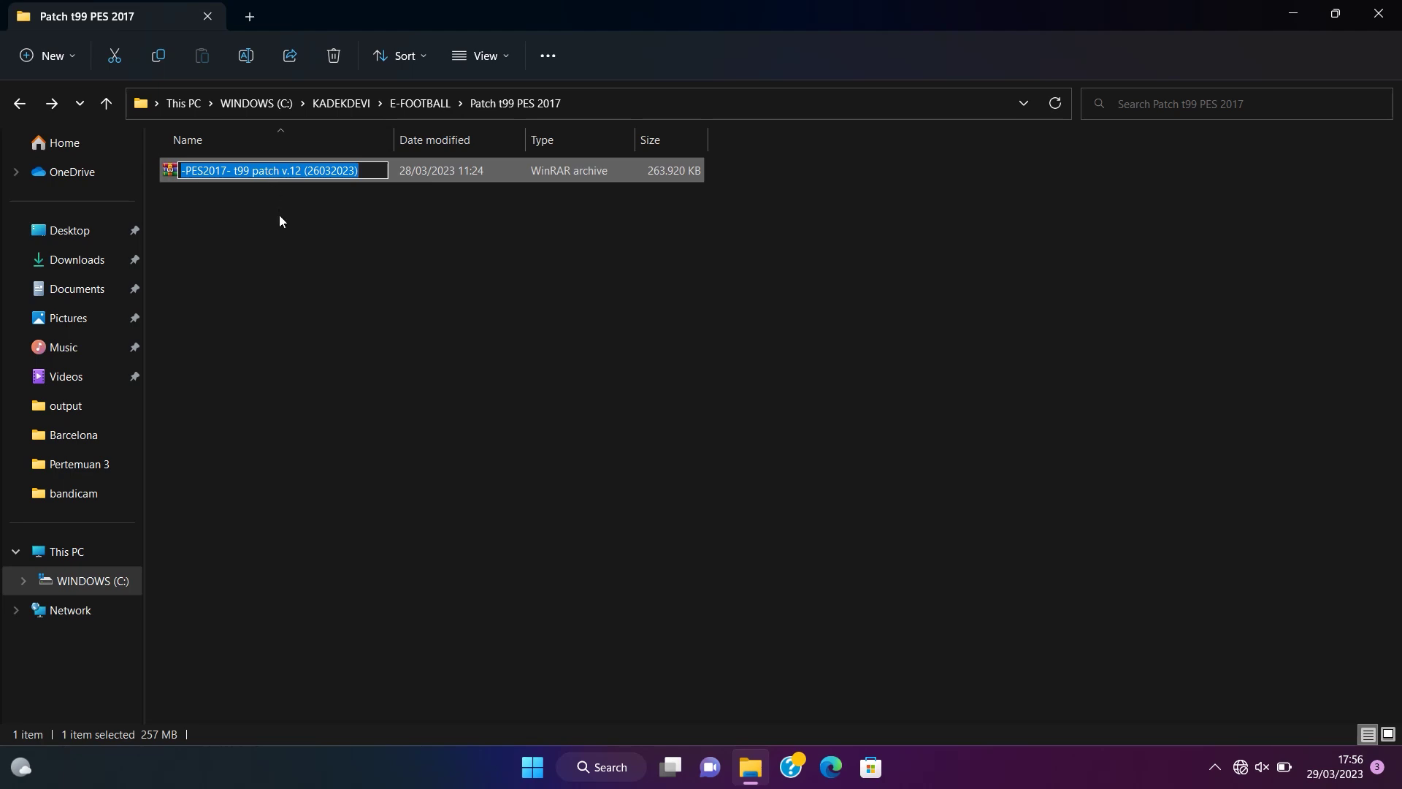
left_click(279, 221)
double_click(278, 173)
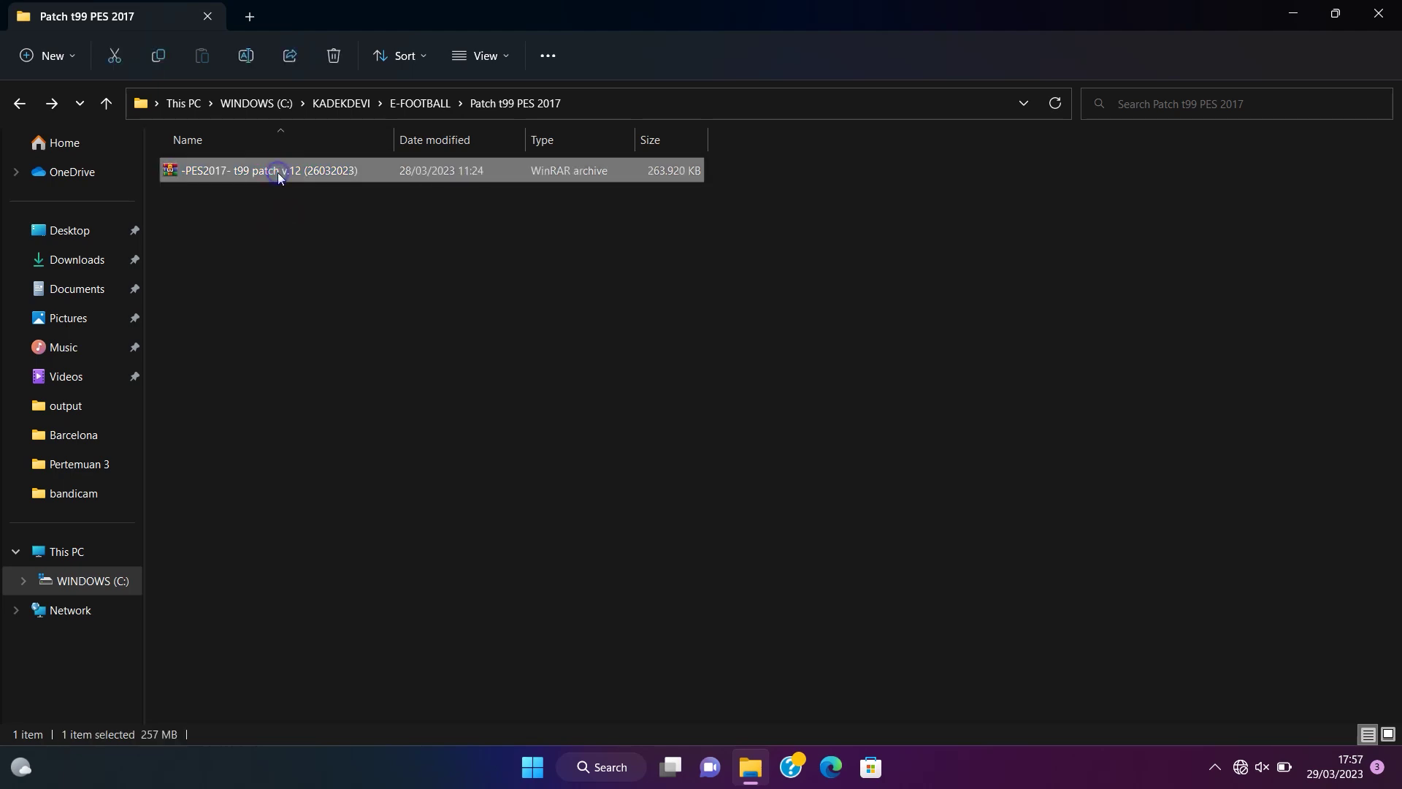
right_click(277, 172)
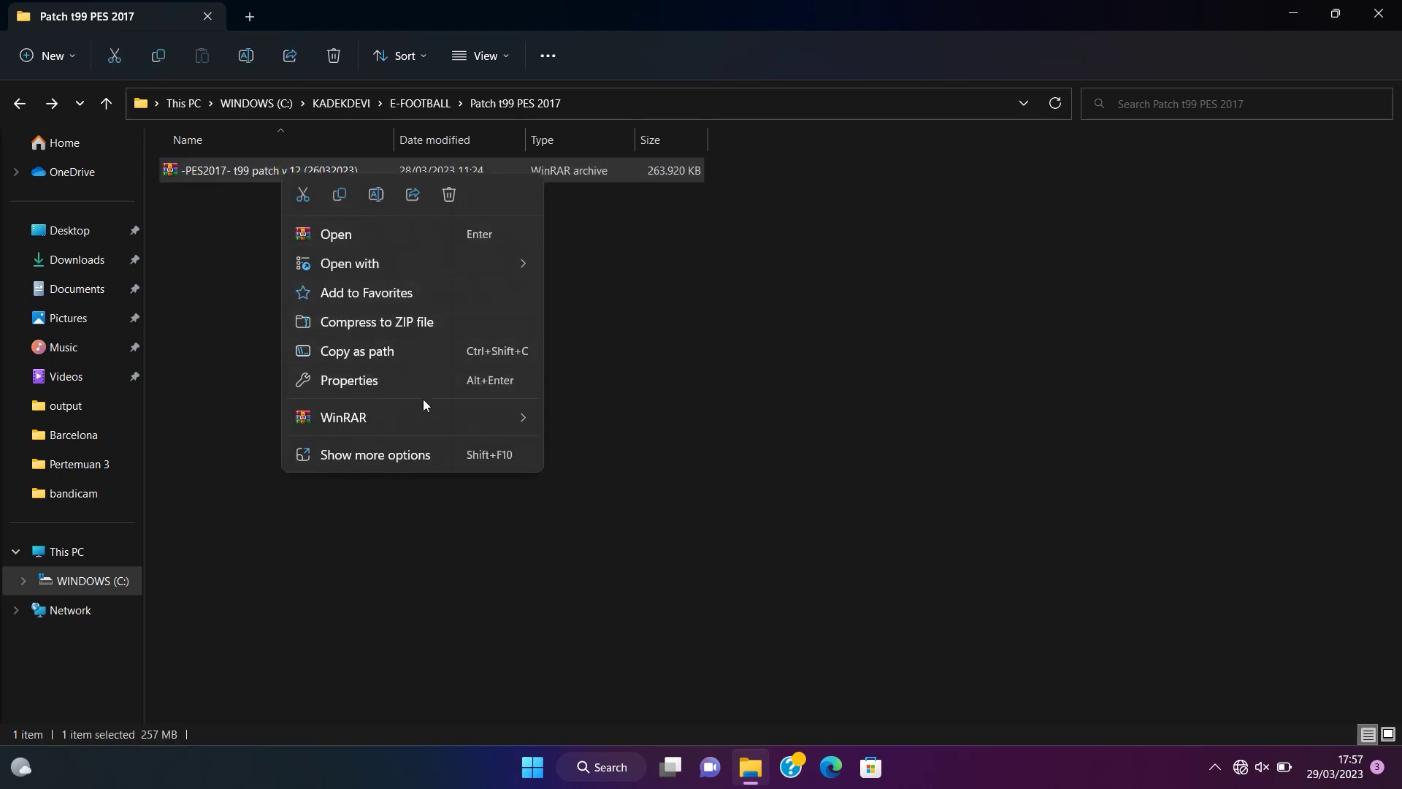
mouse_move(527, 419)
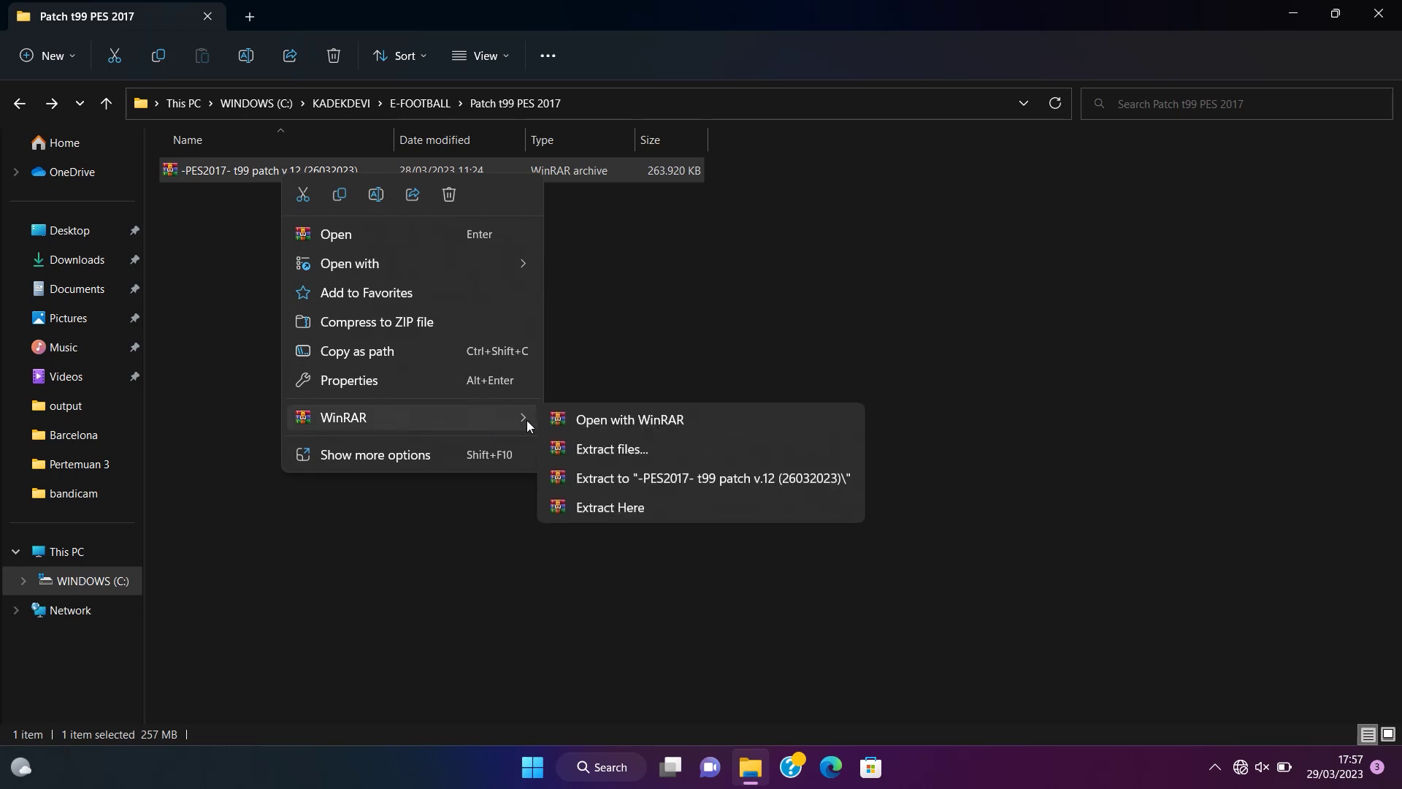
left_click(603, 449)
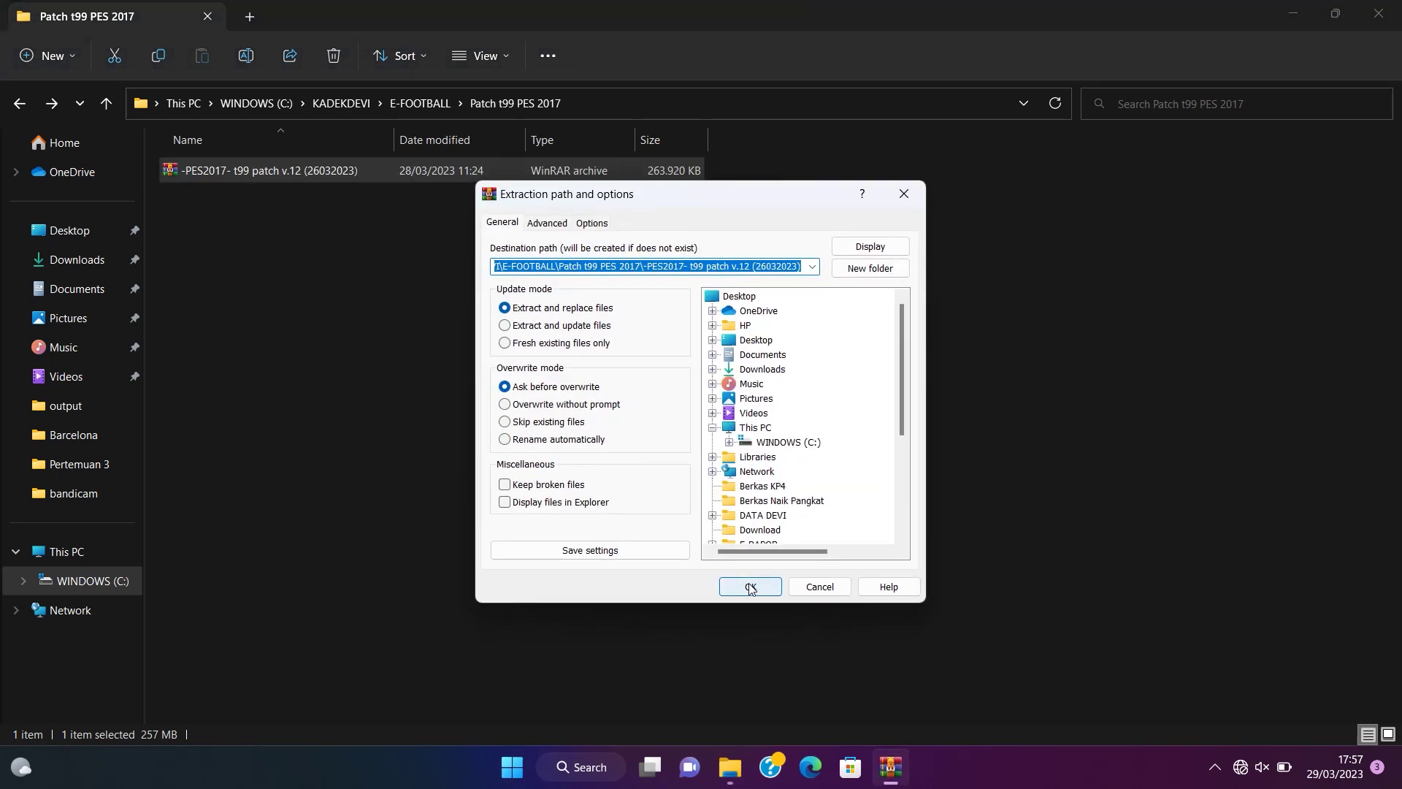
left_click(750, 586)
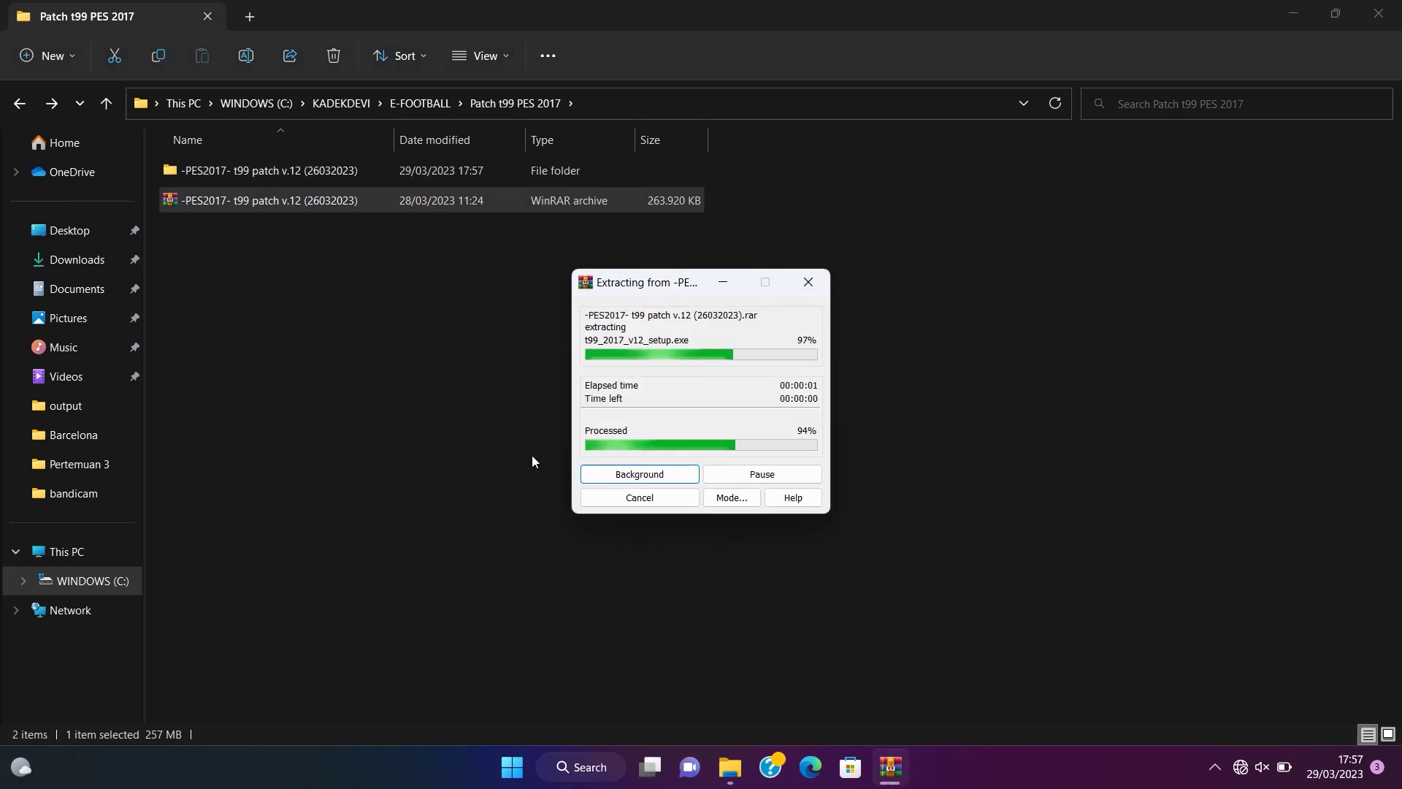
Run t99_2017_v12_setup from the extracted patch folder as administrator and continue past the welcome page
double_click(293, 174)
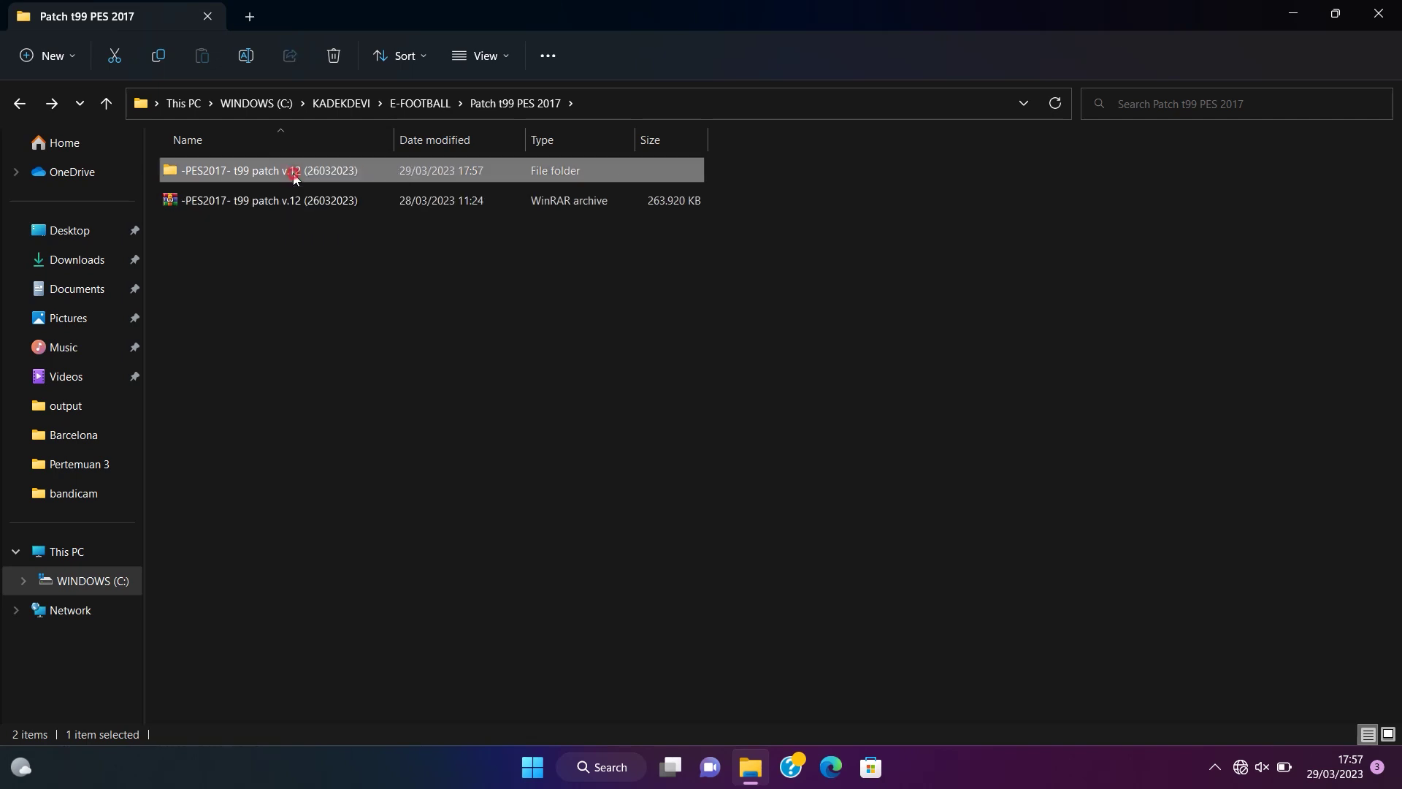
double_click(293, 174)
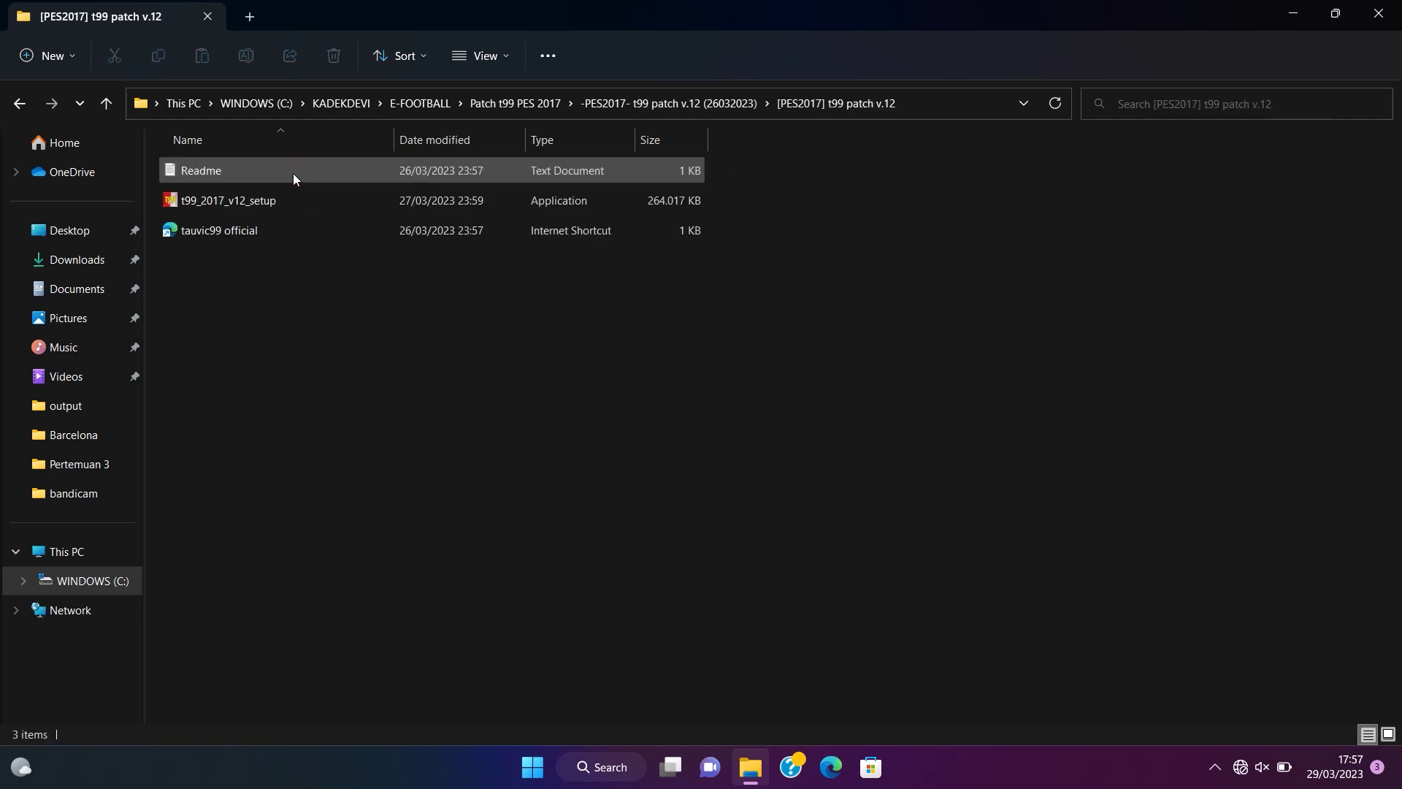
left_click(259, 209)
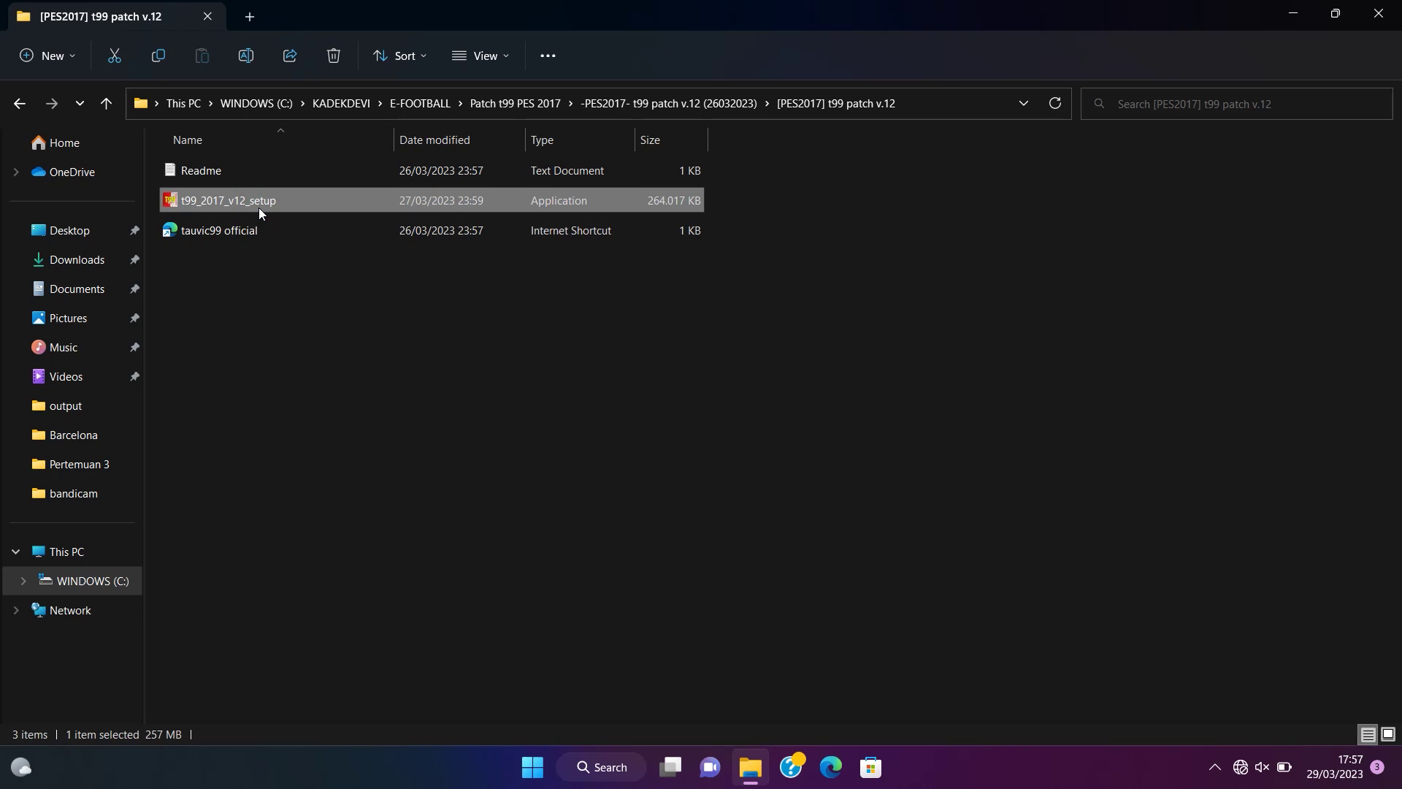
right_click(259, 210)
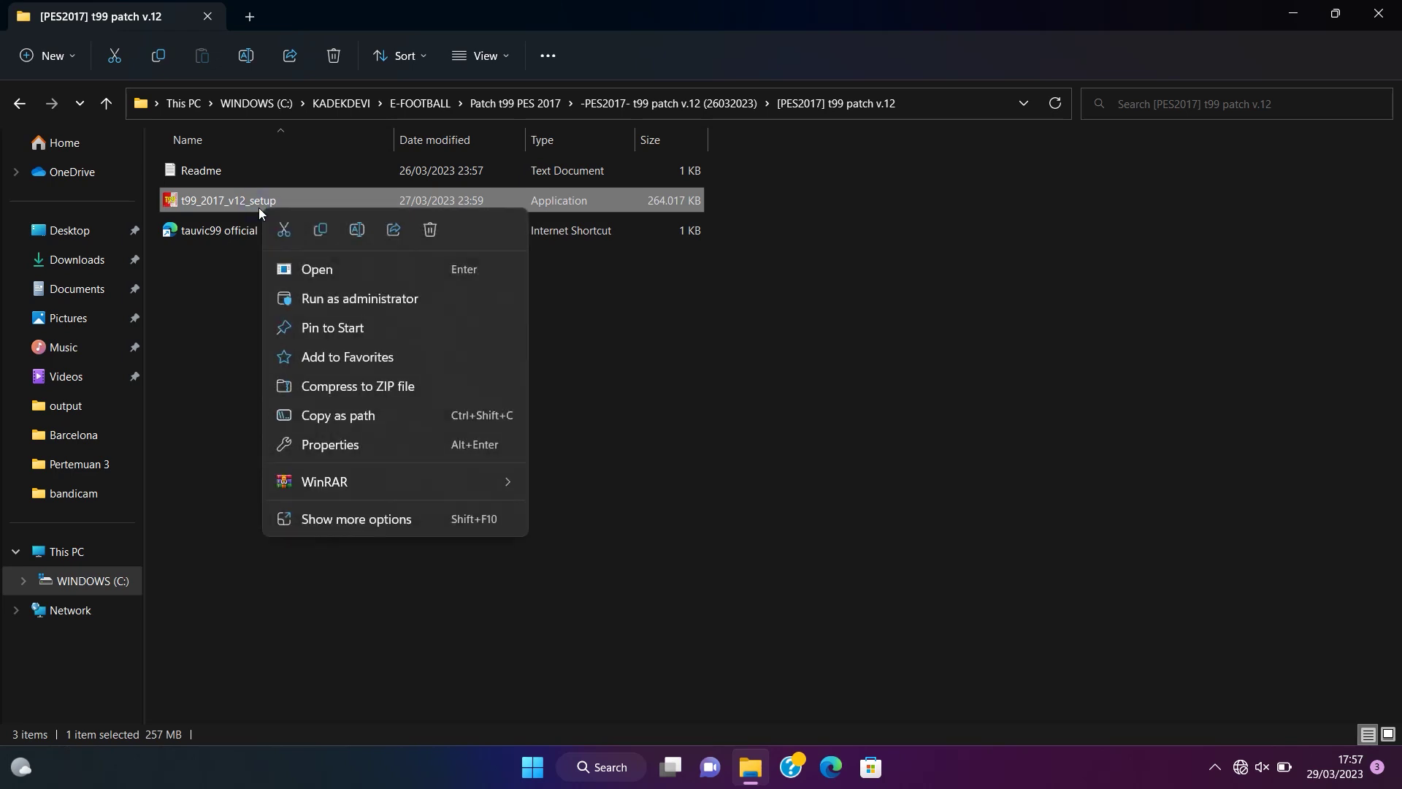
left_click(343, 300)
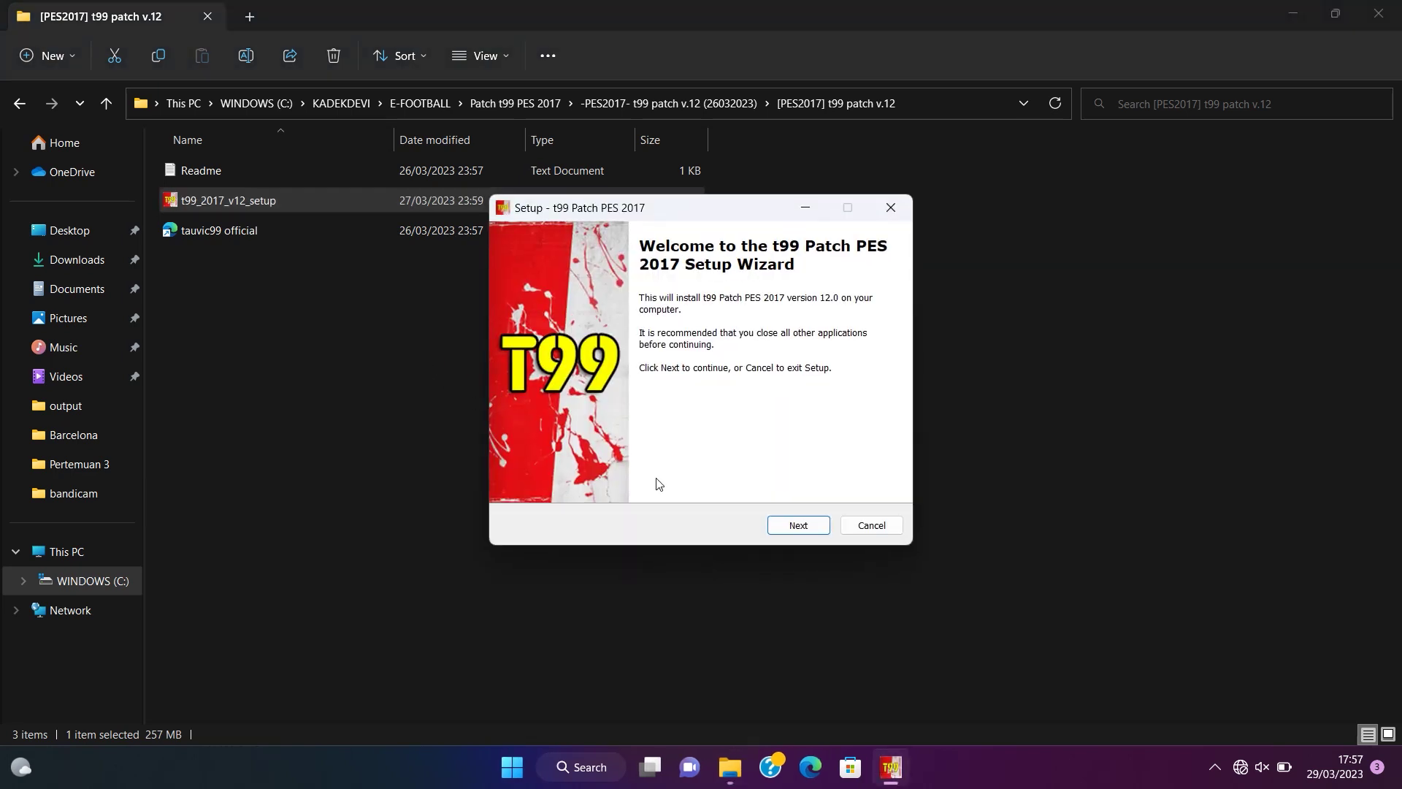
left_click(797, 527)
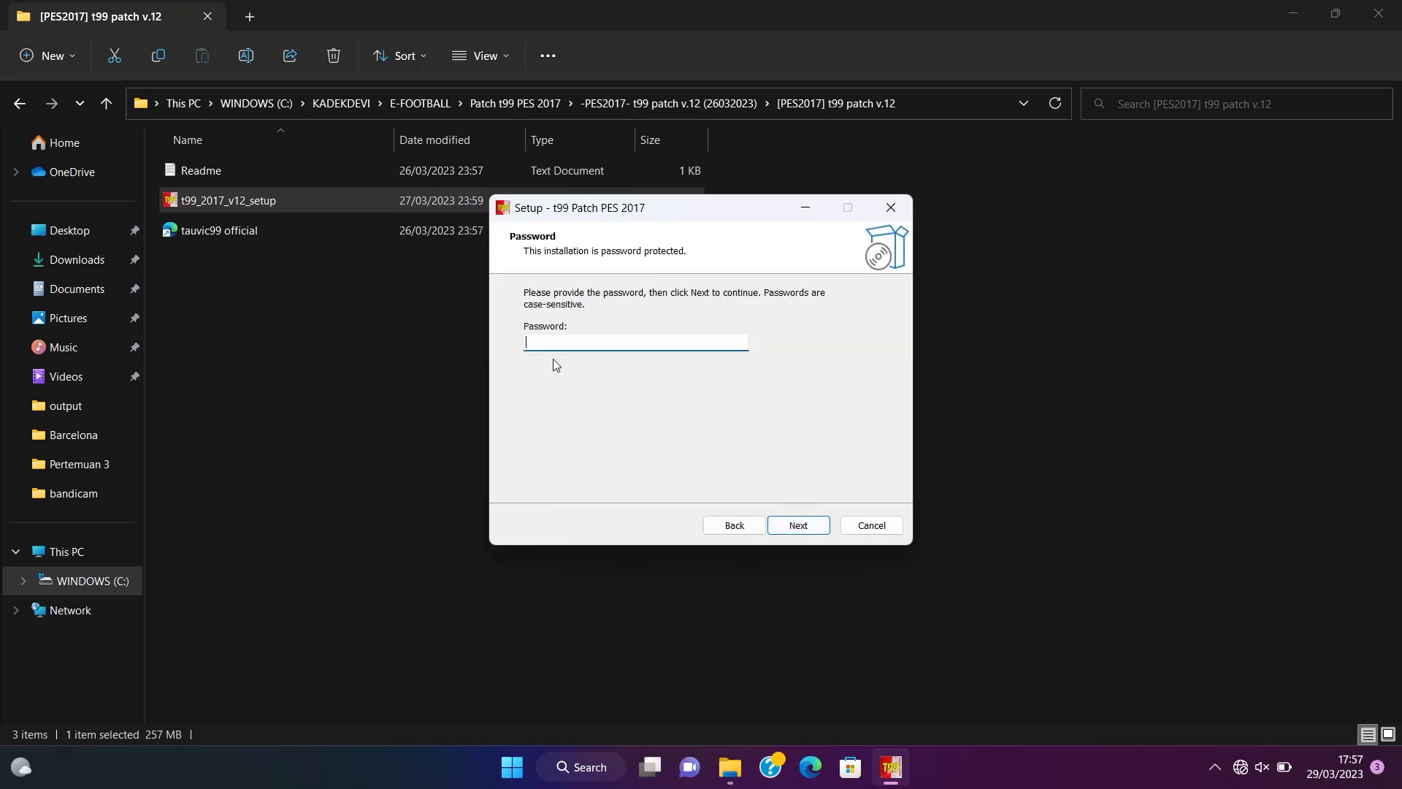
left_click(249, 176)
double_click(249, 177)
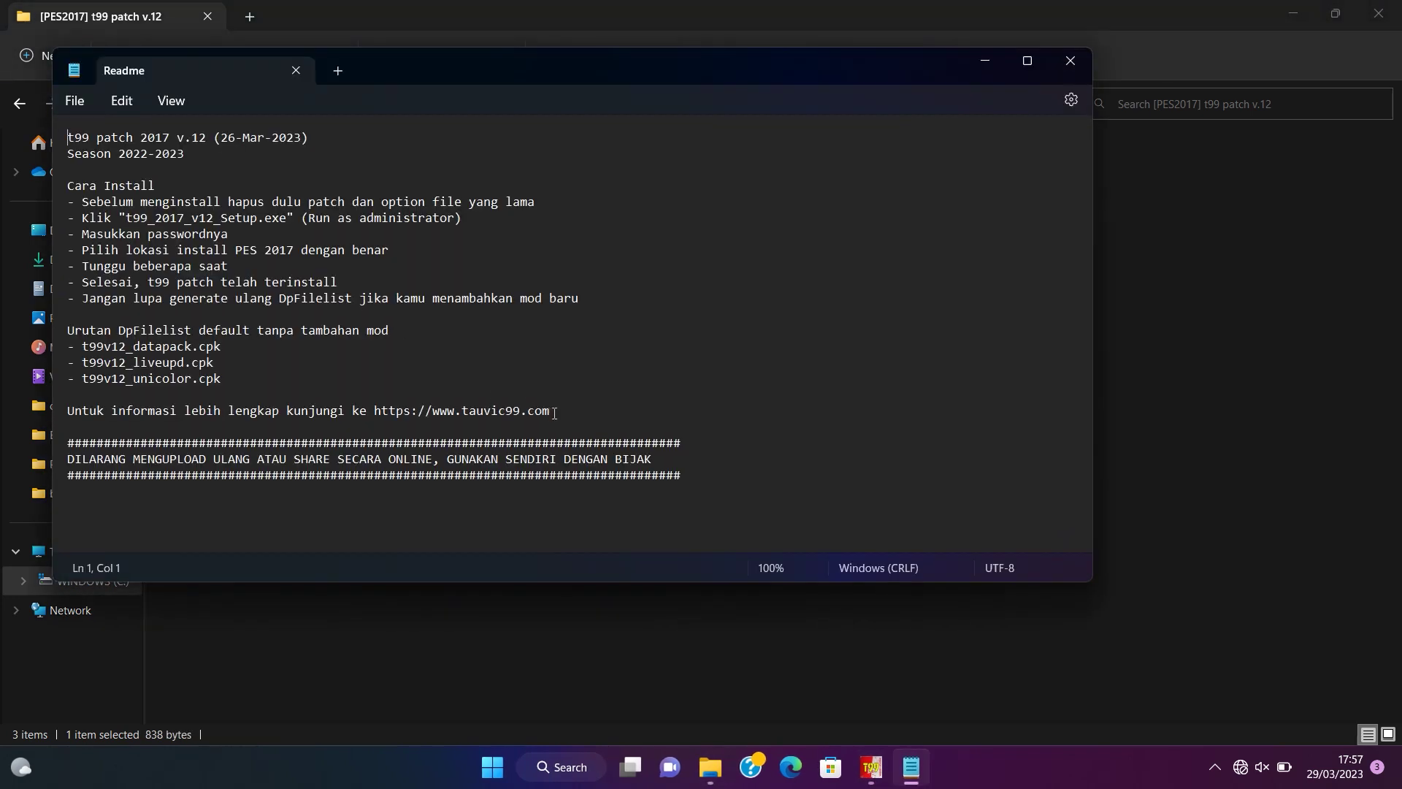
left_click_drag(552, 411, 437, 413)
right_click(437, 413)
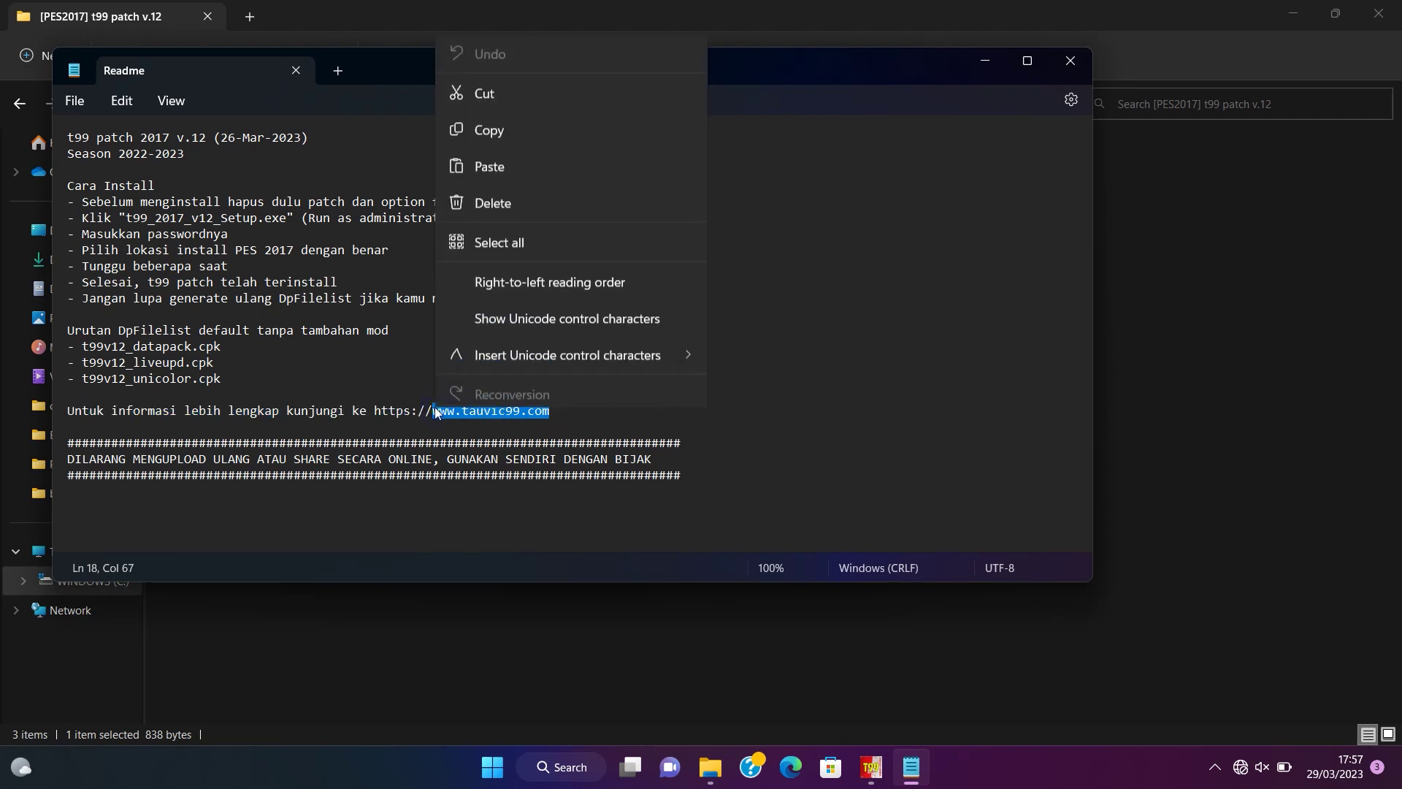
left_click(489, 123)
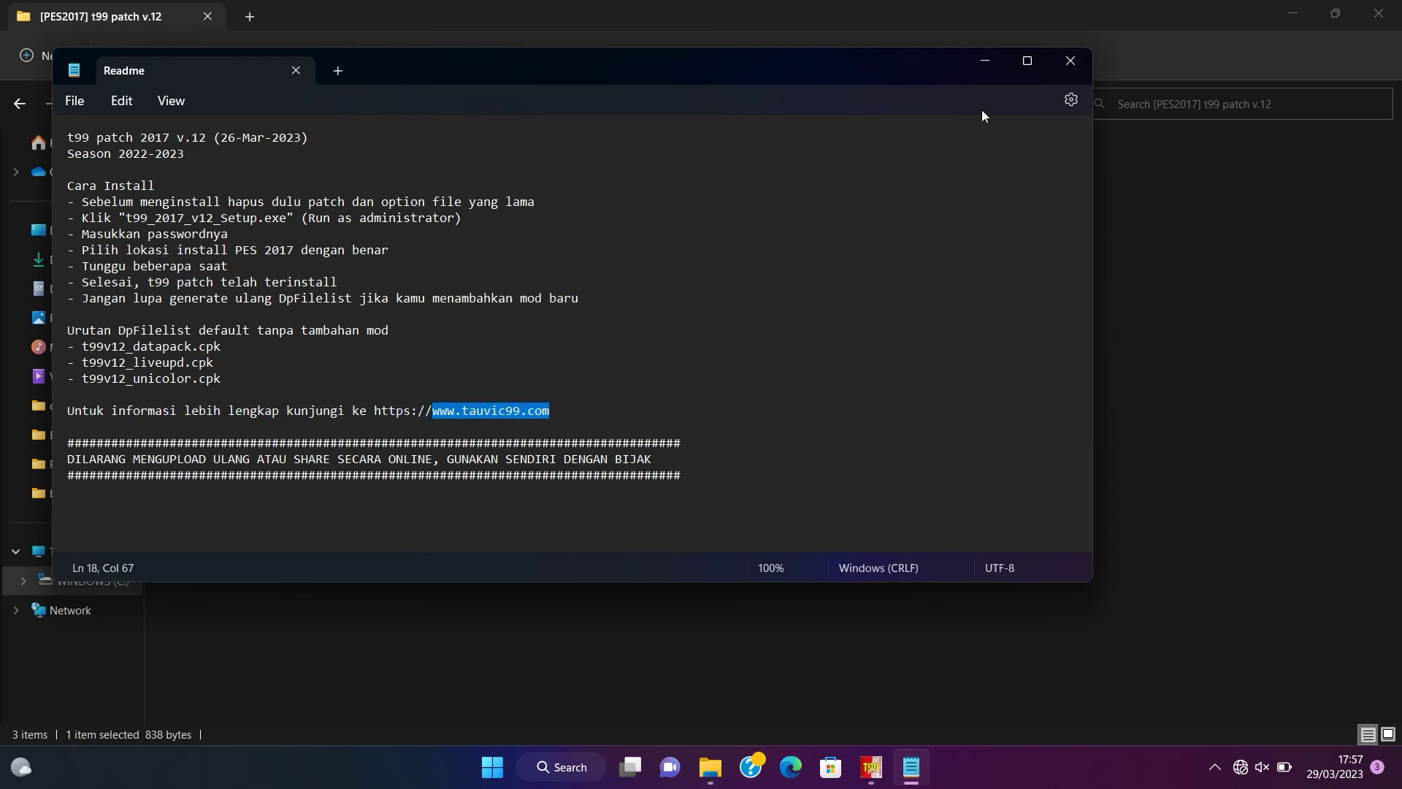
left_click(1067, 63)
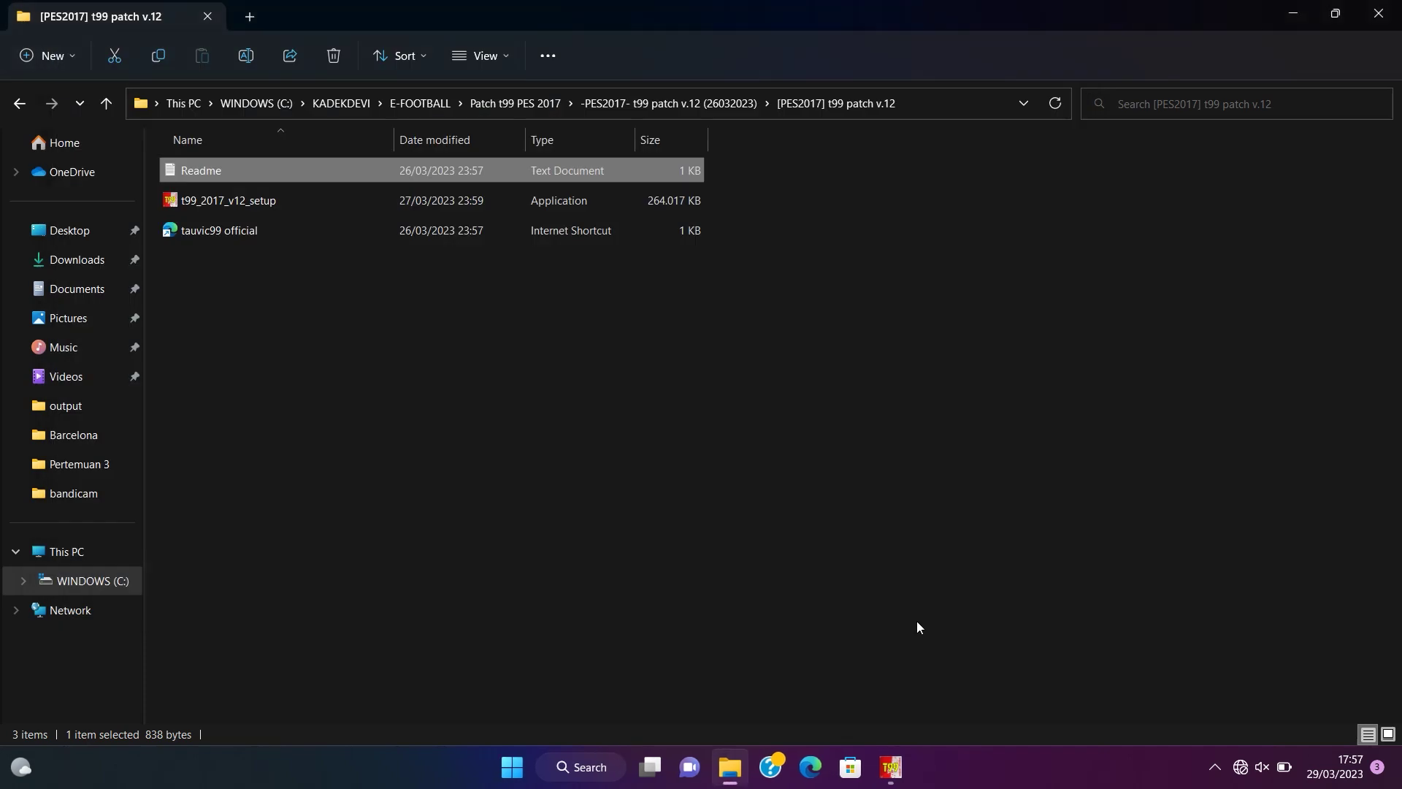
Switch back to the t99 patch setup, paste the installation password into the Password field, and continue
left_click(890, 767)
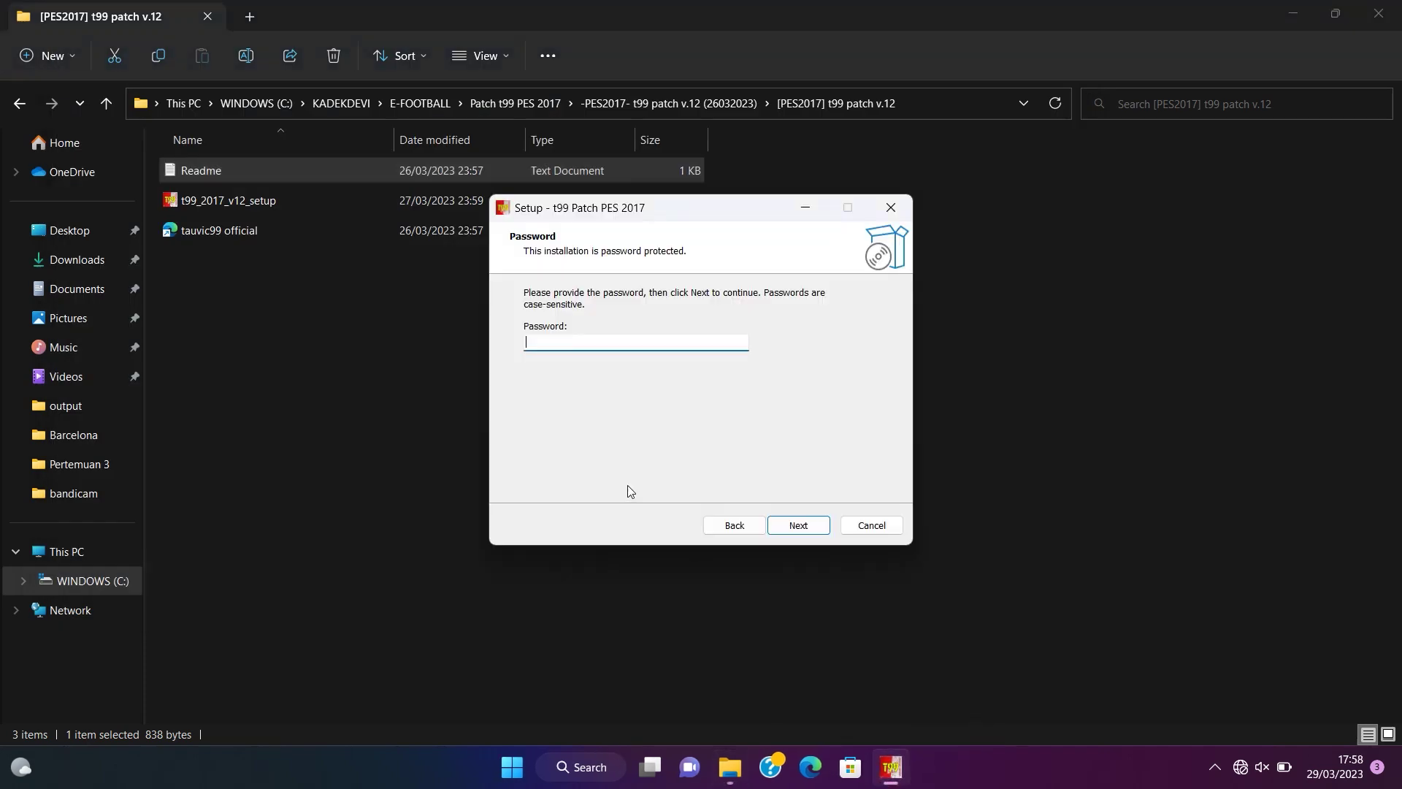
right_click(548, 339)
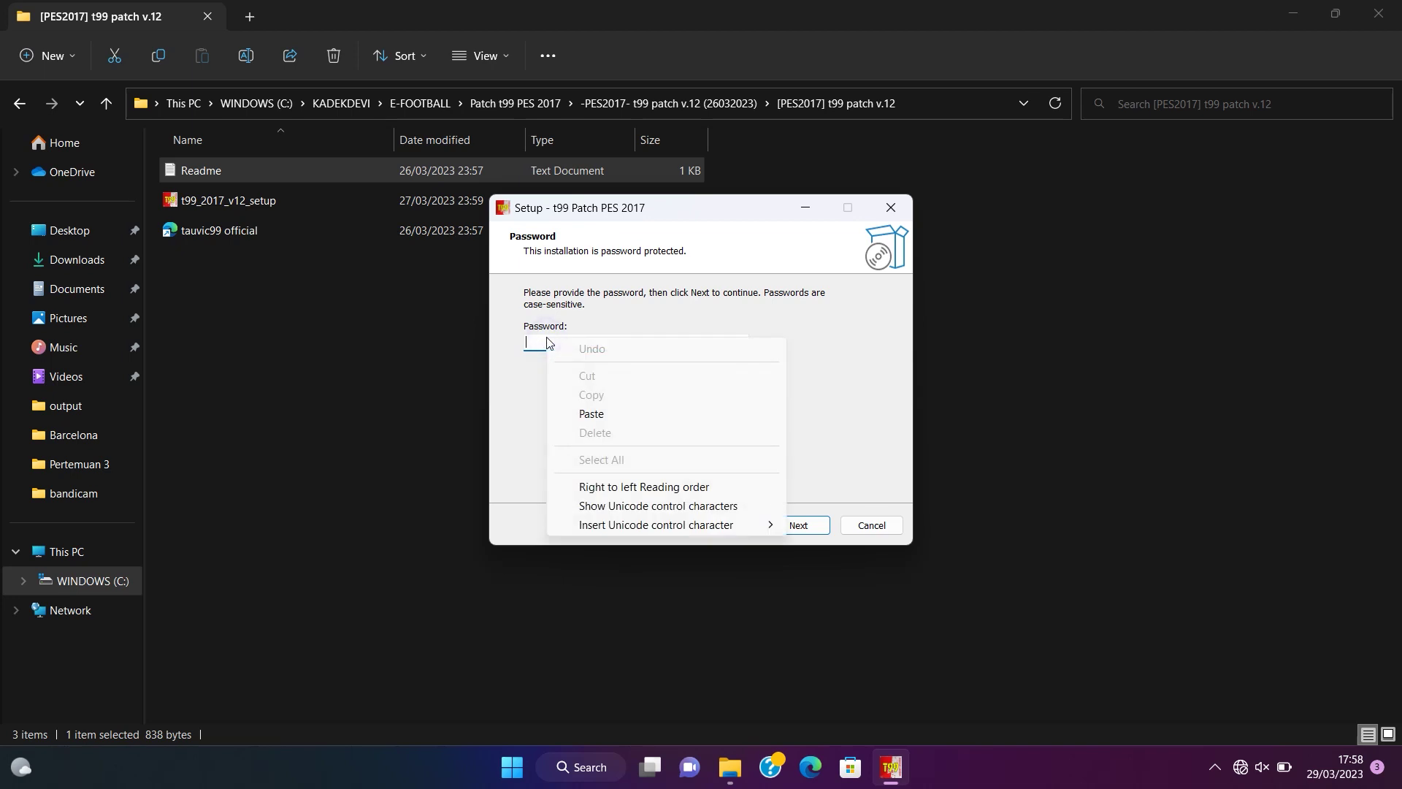
left_click(585, 413)
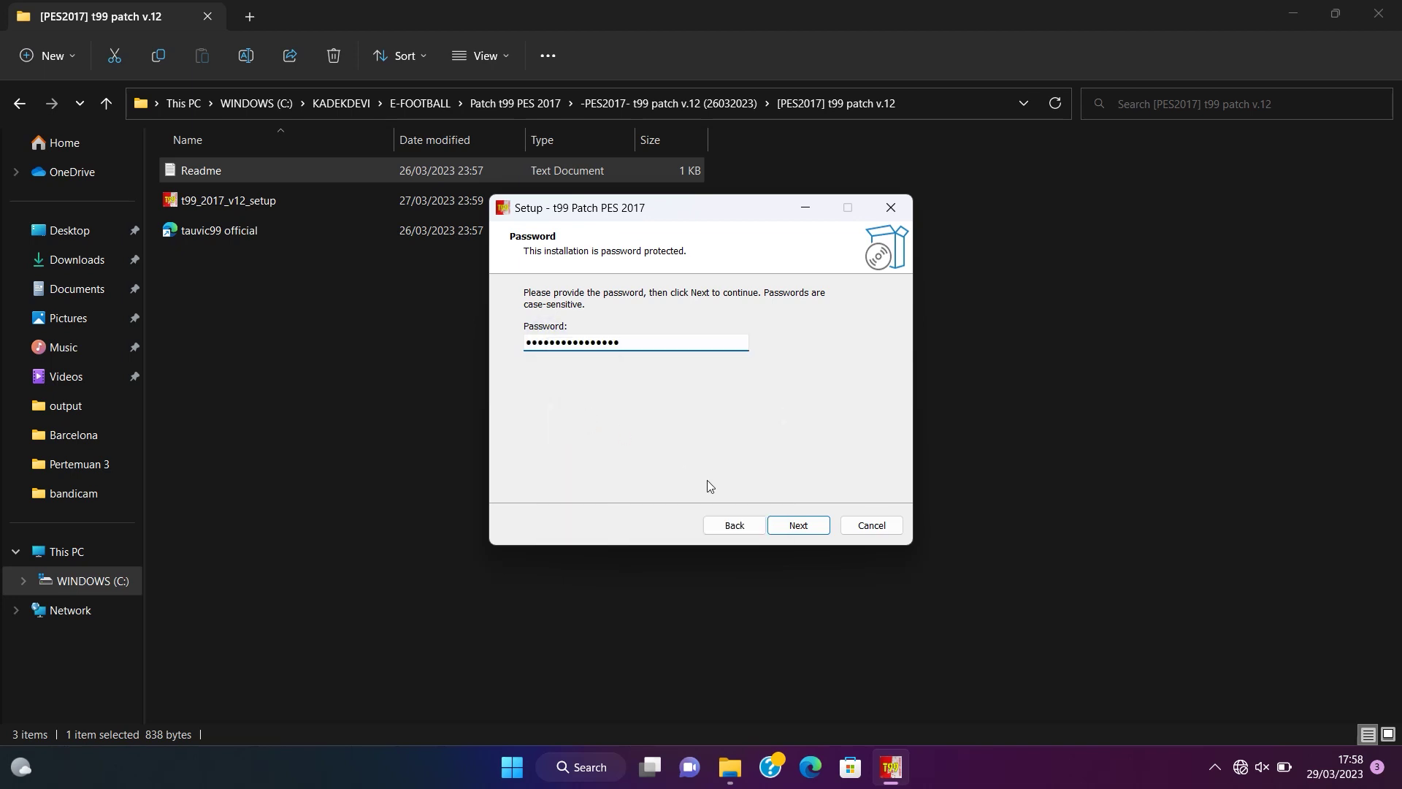
left_click(792, 532)
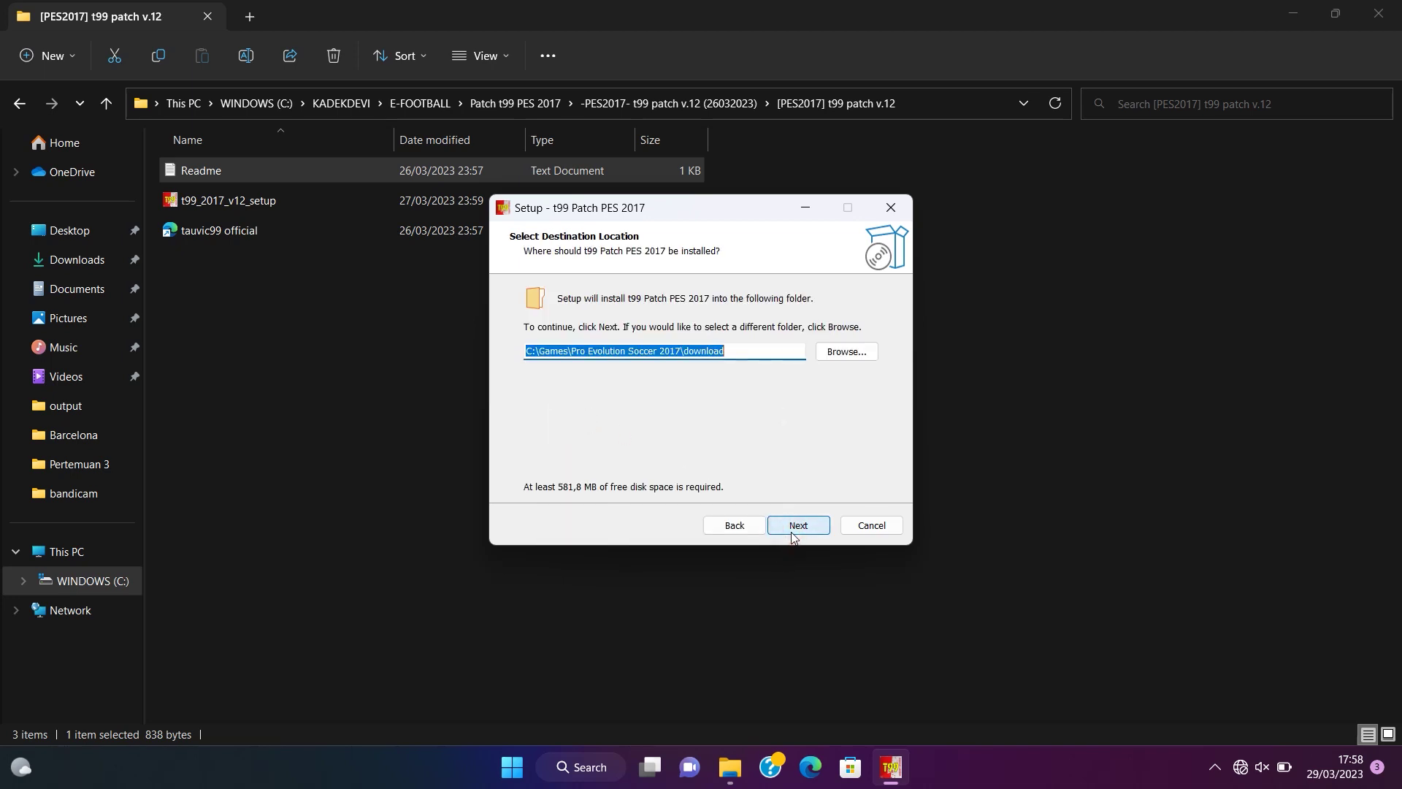
Choose C:\Games\Pro Evolution Soccer 2017\download as the patch's destination folder and continue to the Ready to Install page
left_click(624, 354)
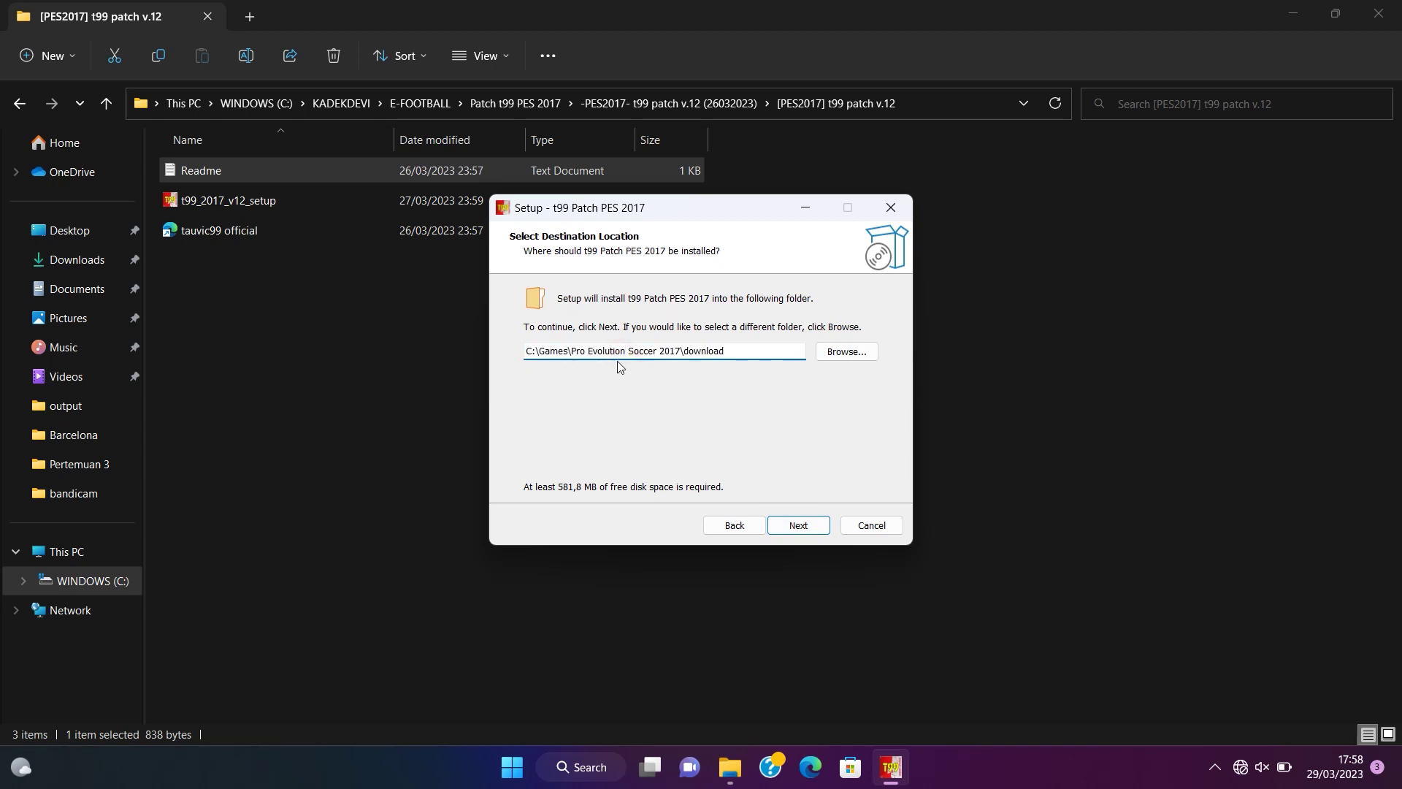
left_click(734, 355)
left_click(836, 353)
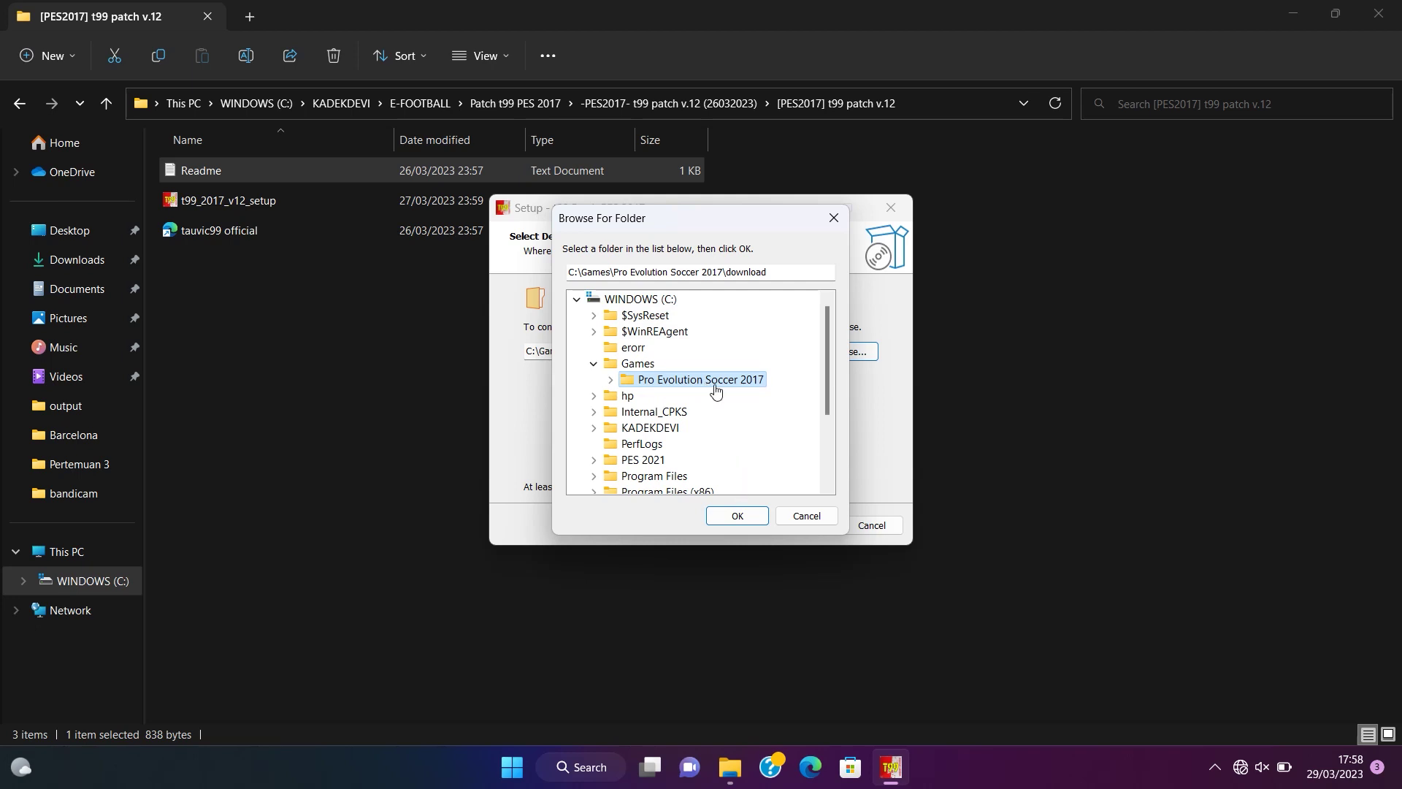
left_click(749, 518)
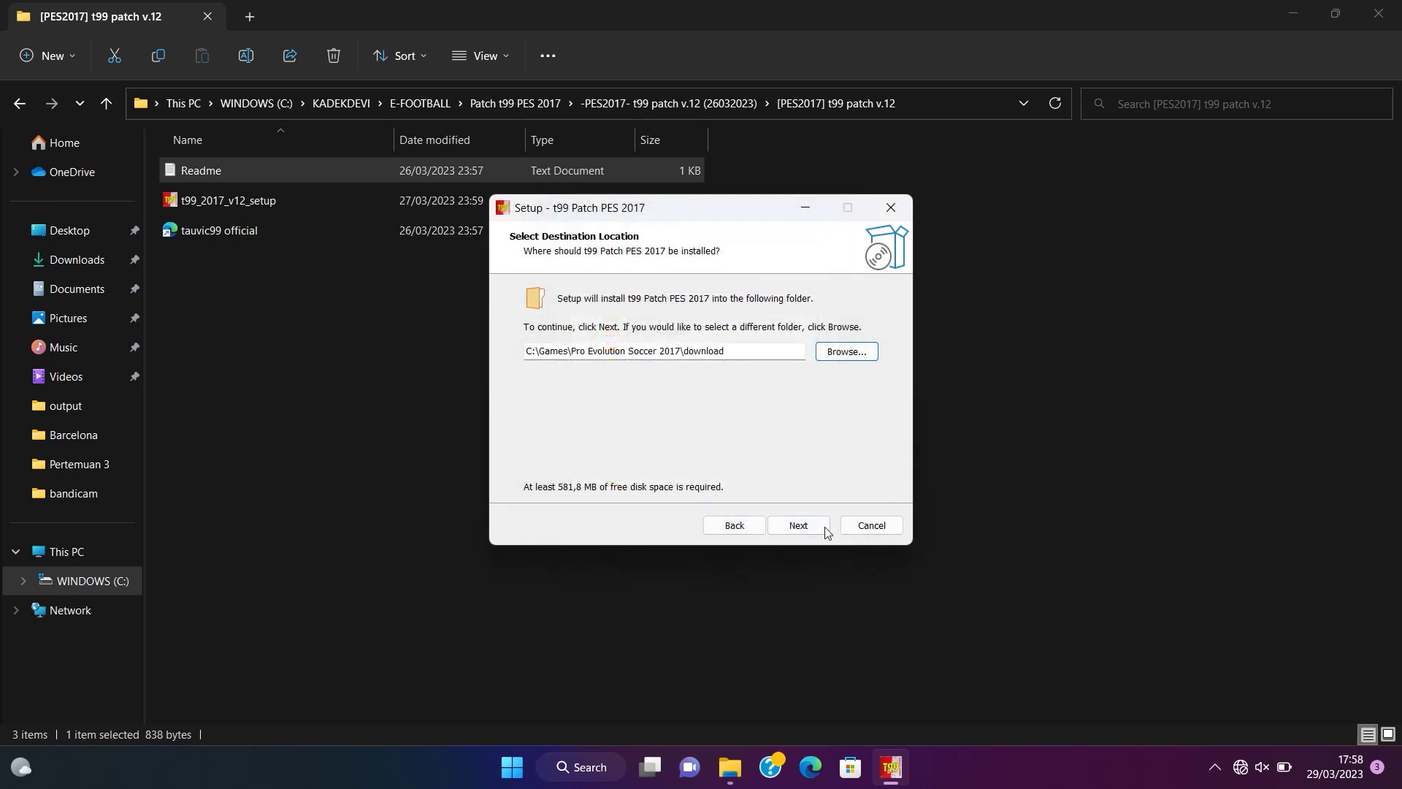
left_click(811, 524)
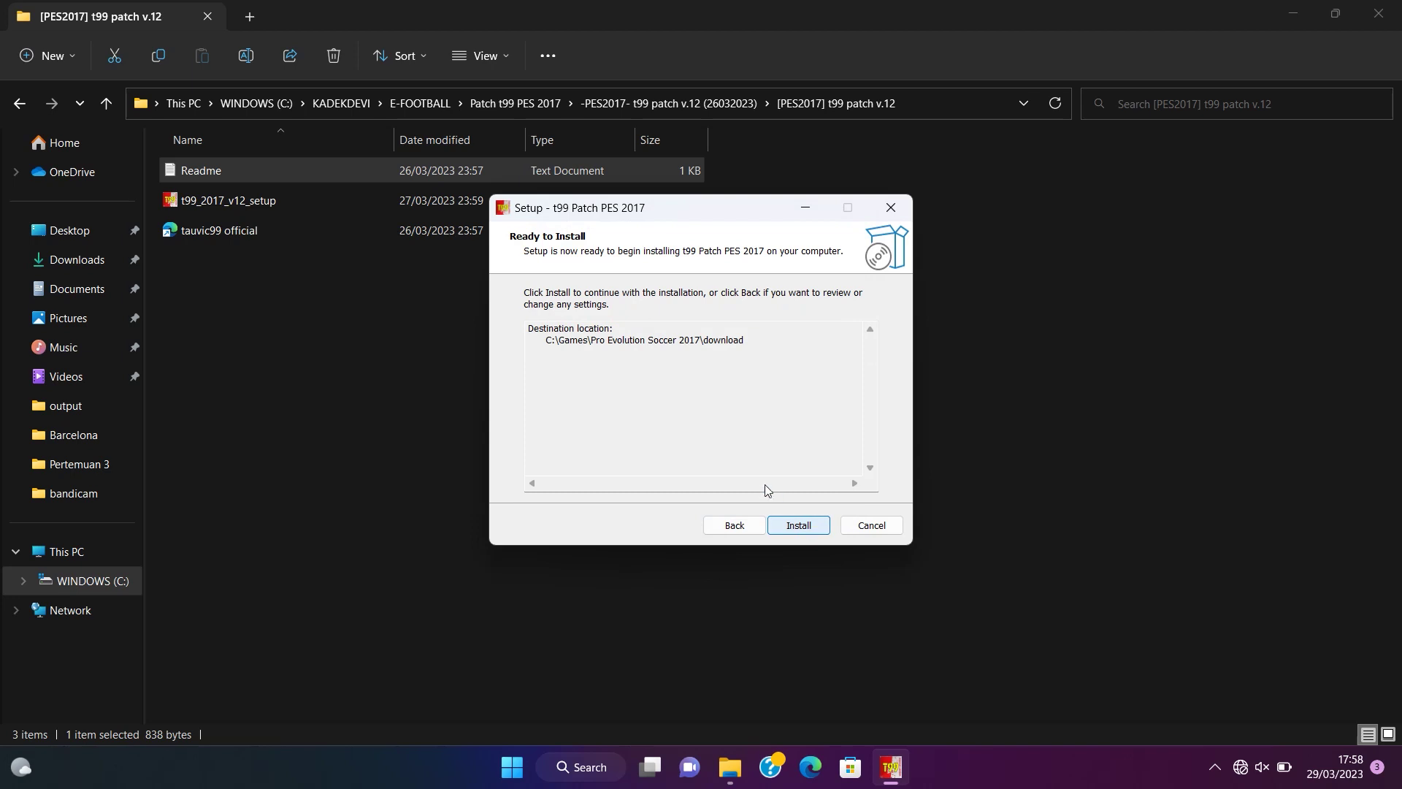
left_click(795, 523)
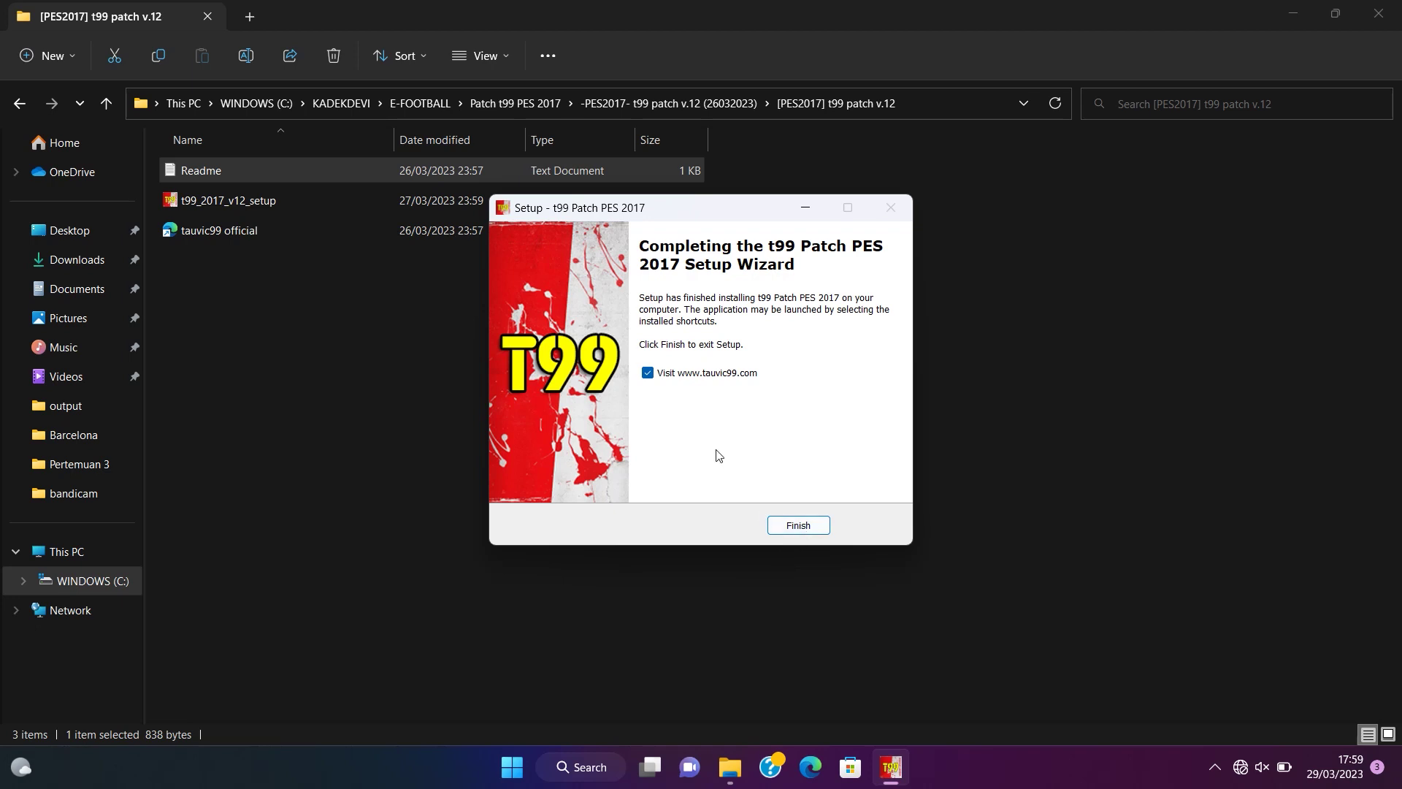
left_click(650, 370)
left_click(789, 527)
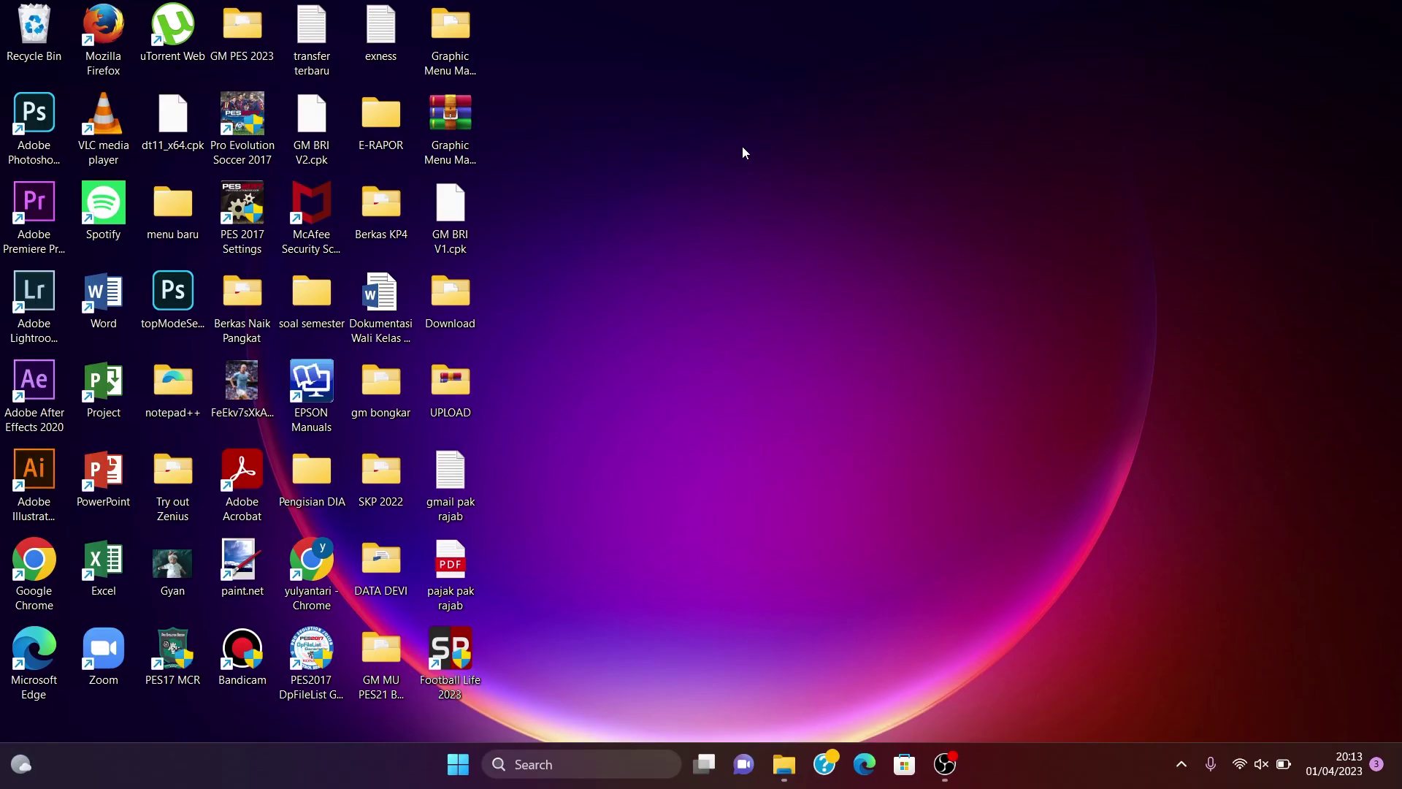
Refresh the desktop and run PES2017 DpFileList Generator 1.5 as administrator
right_click(741, 148)
left_click(773, 230)
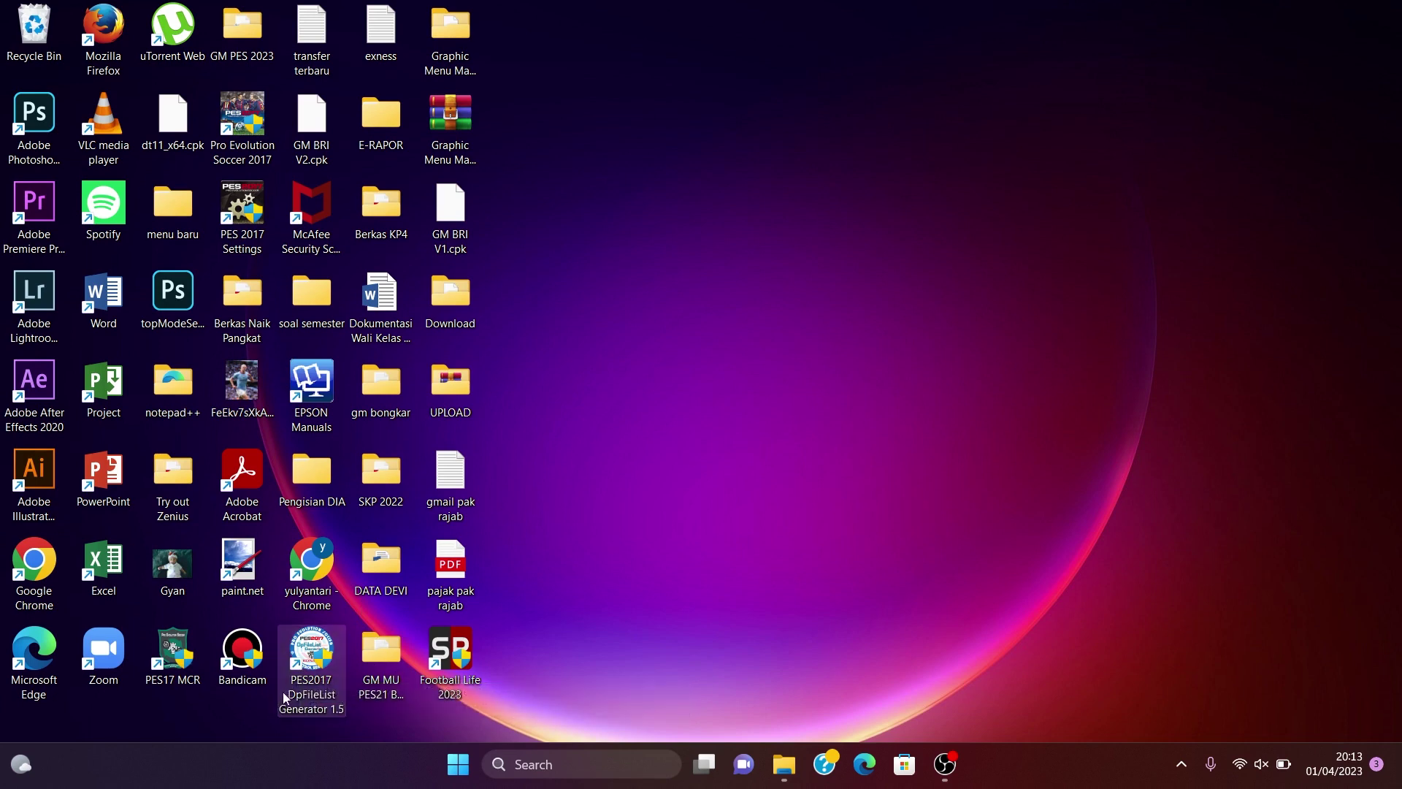
right_click(319, 656)
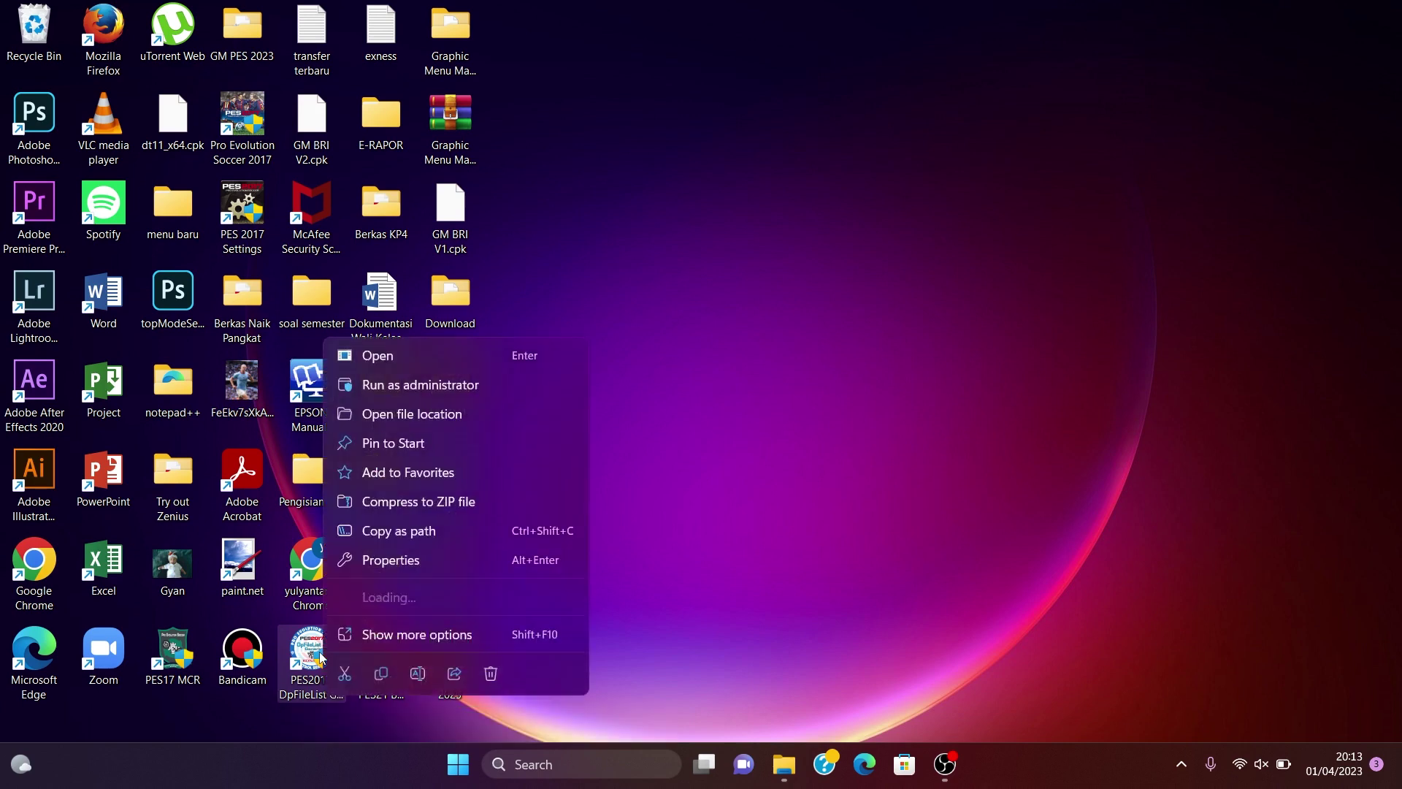
left_click(440, 390)
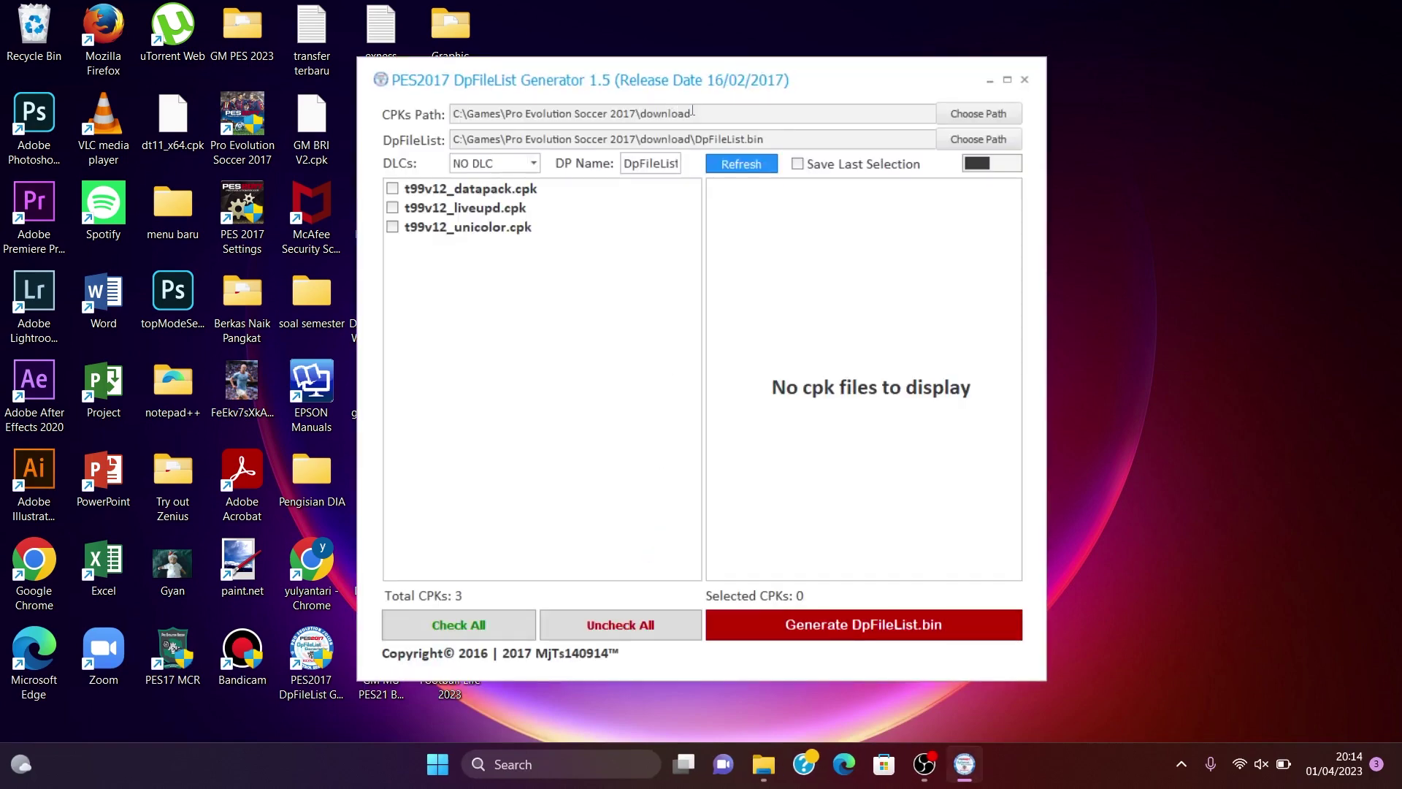
Set the CPKs Path to the download folder inside C:\Games\Pro Evolution Soccer 2017
left_click_drag(697, 114, 460, 123)
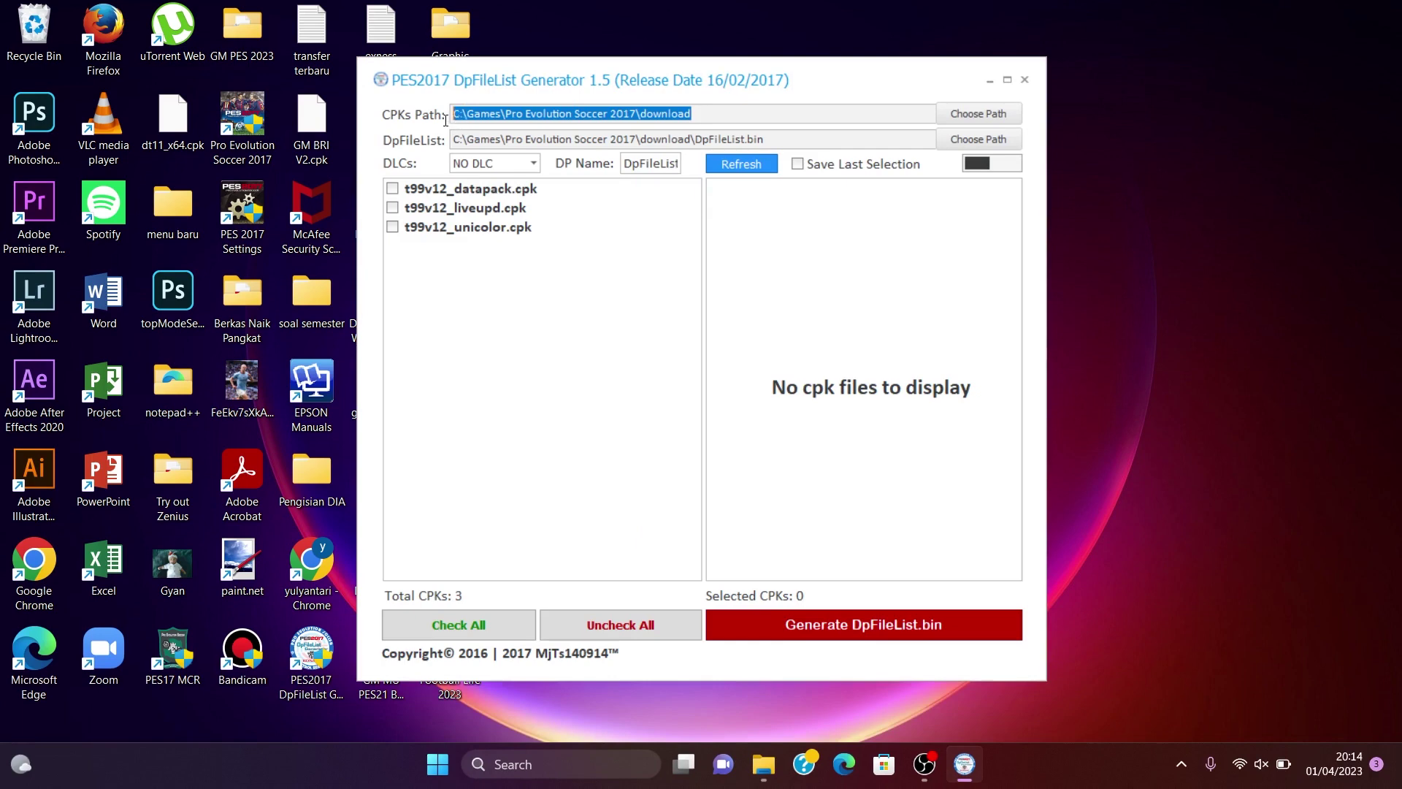
left_click(987, 114)
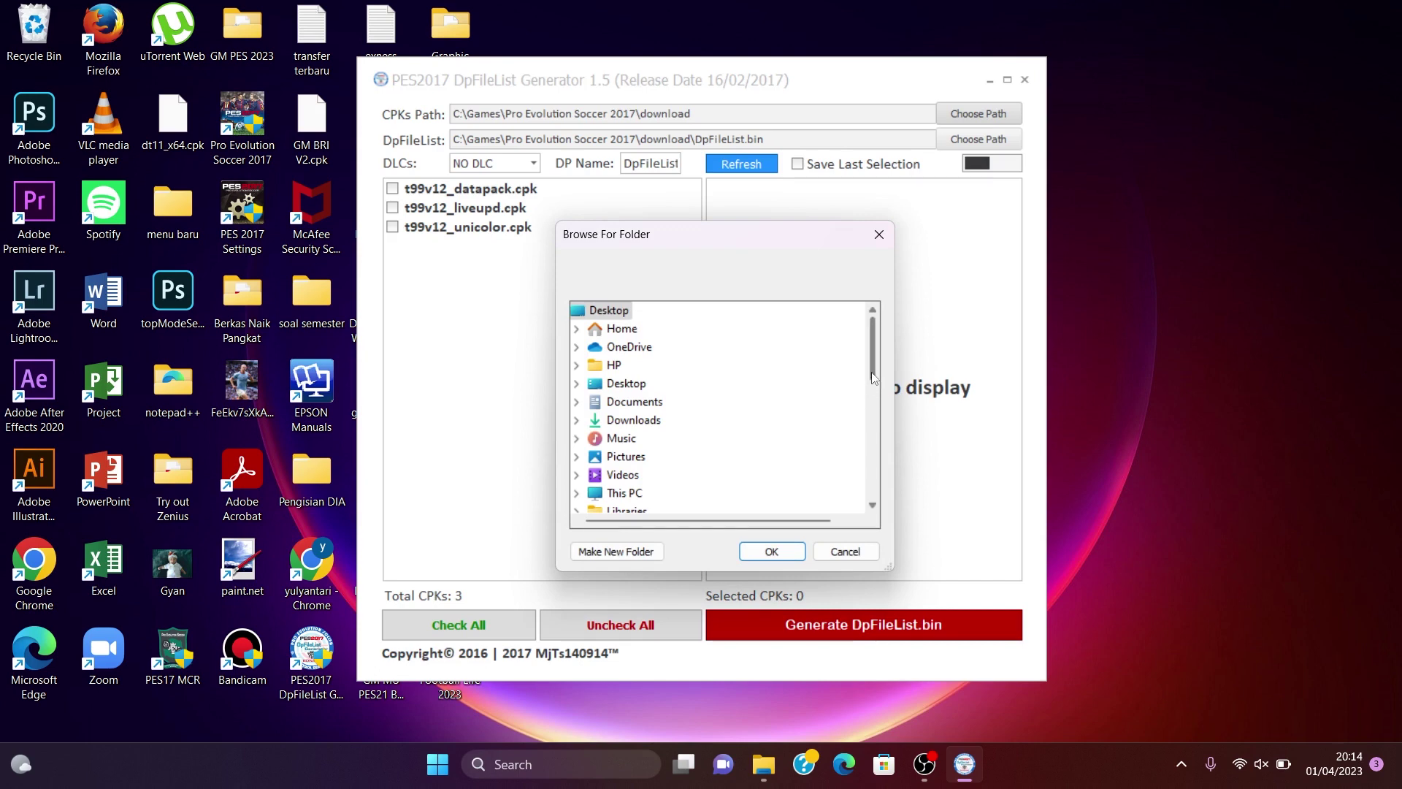
mouse_move(873, 378)
left_mouse_down()
mouse_move(875, 419)
mouse_move(874, 328)
mouse_move(872, 358)
left_mouse_up()
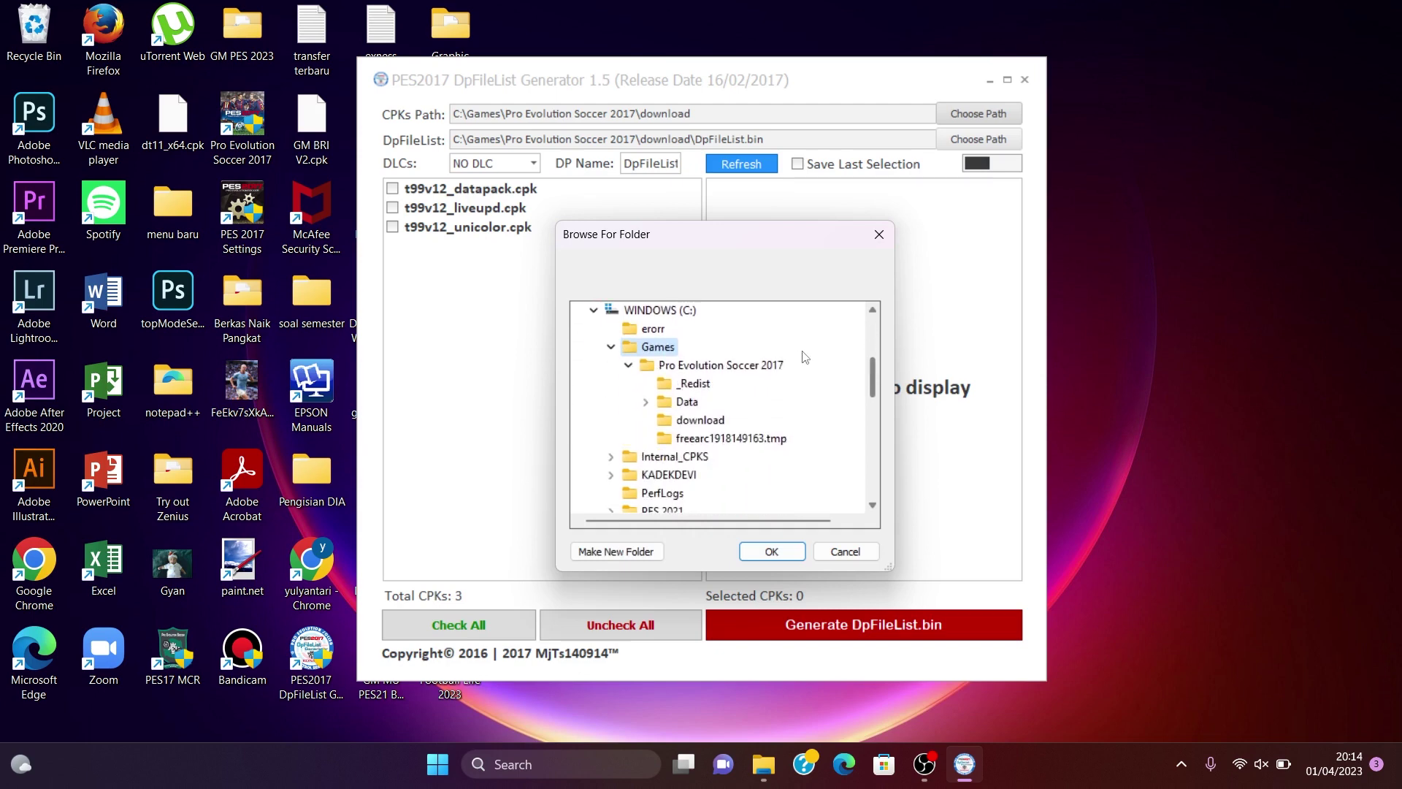
left_click(780, 364)
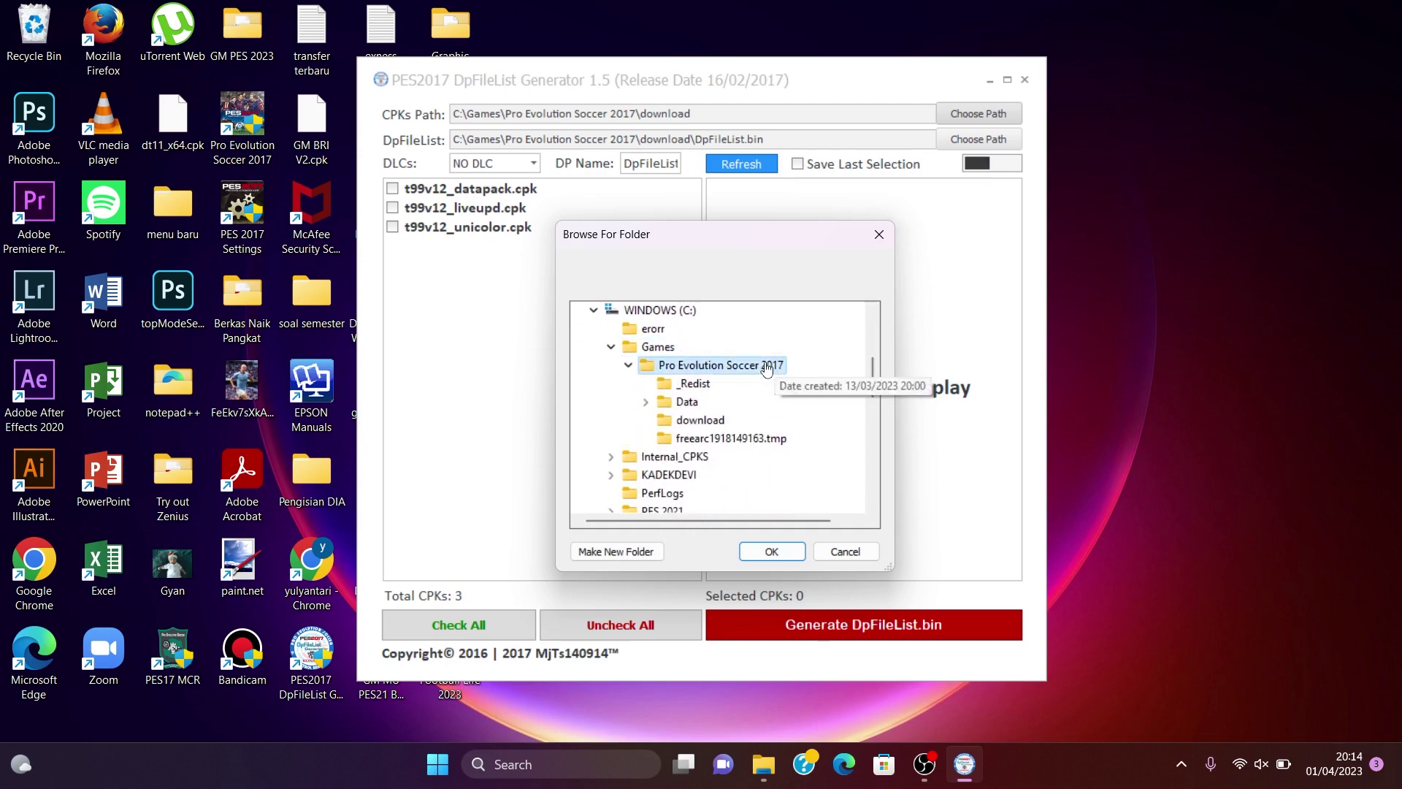
left_click(723, 422)
left_click(766, 554)
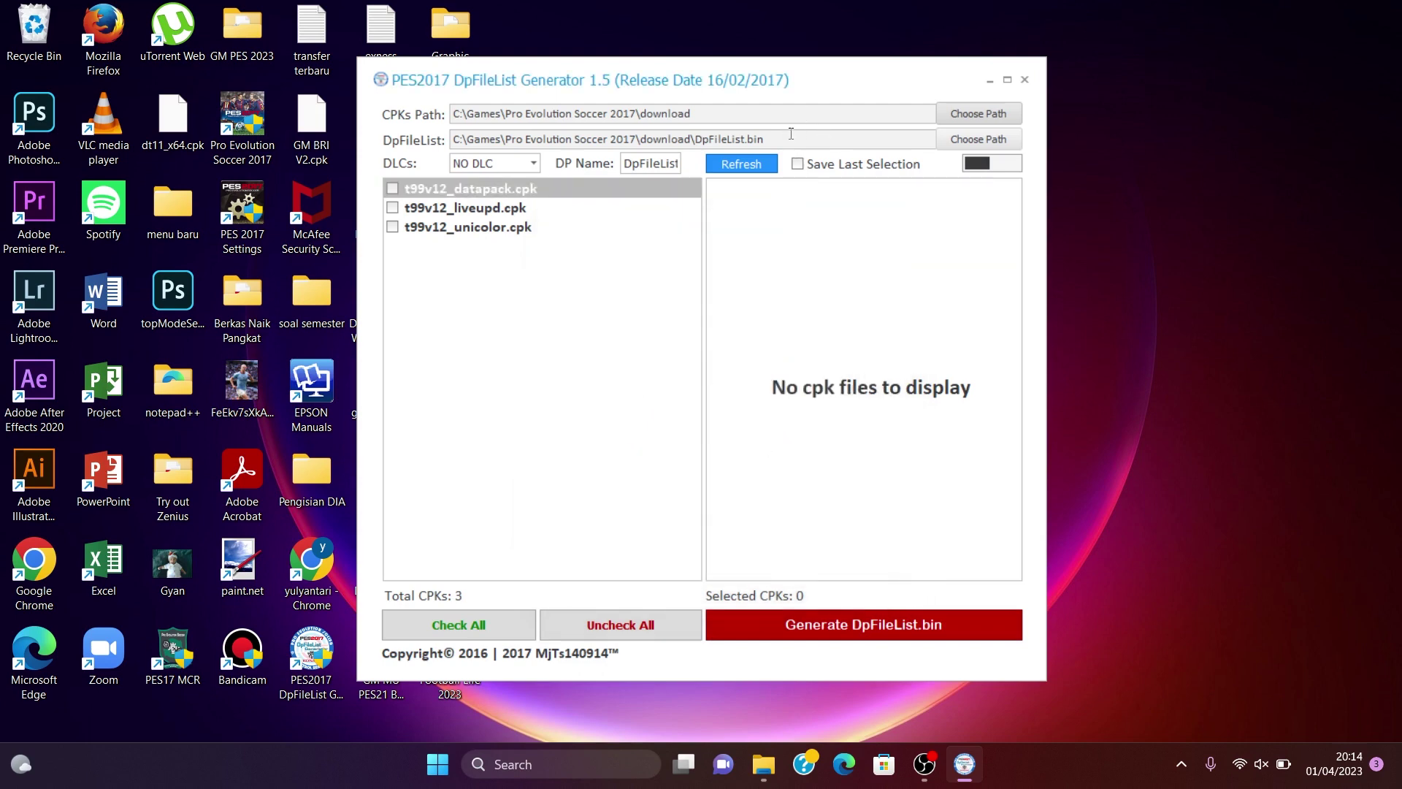
Check the DpFileList path, keep DLCs at NO DLC, and enable Save Last Selection
left_click_drag(770, 139, 453, 138)
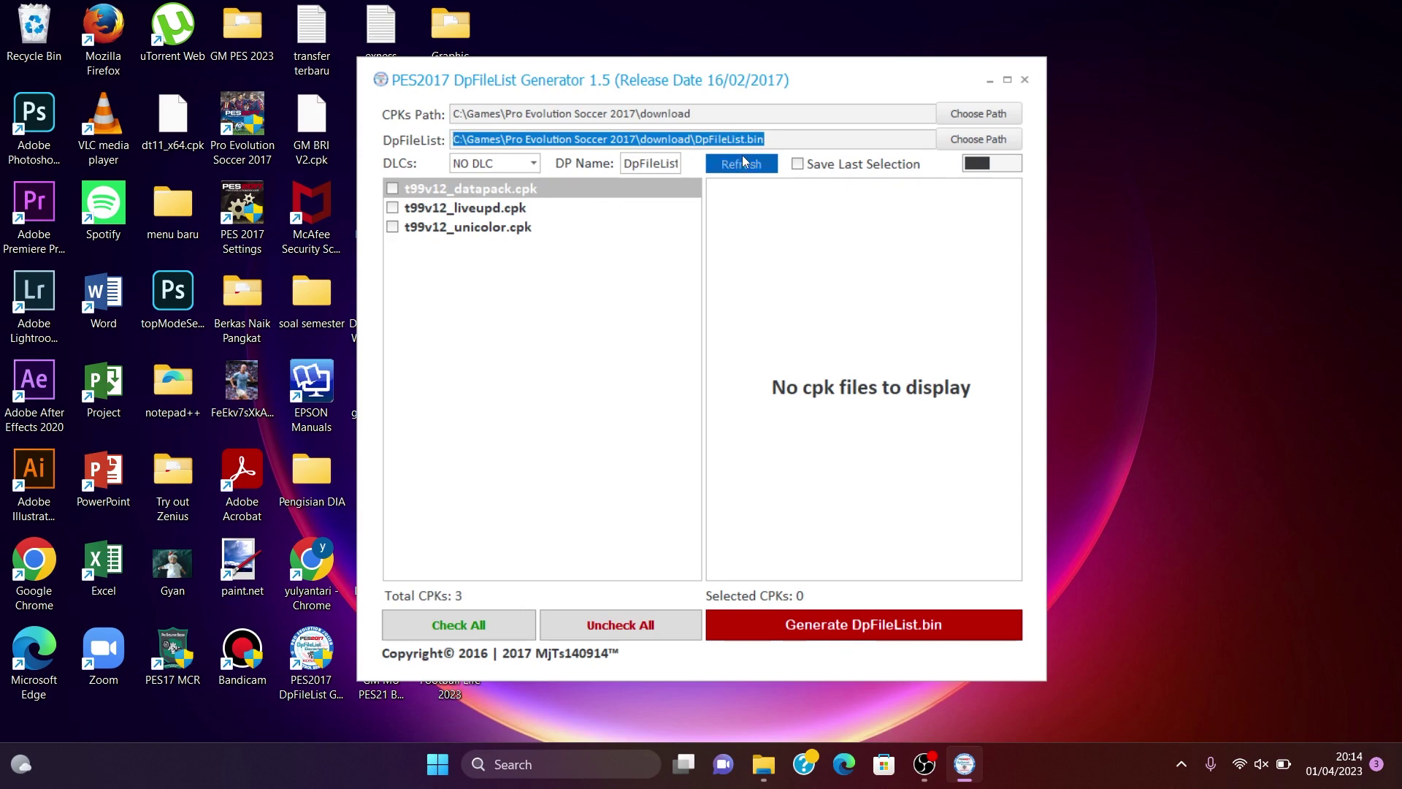
left_click(789, 135)
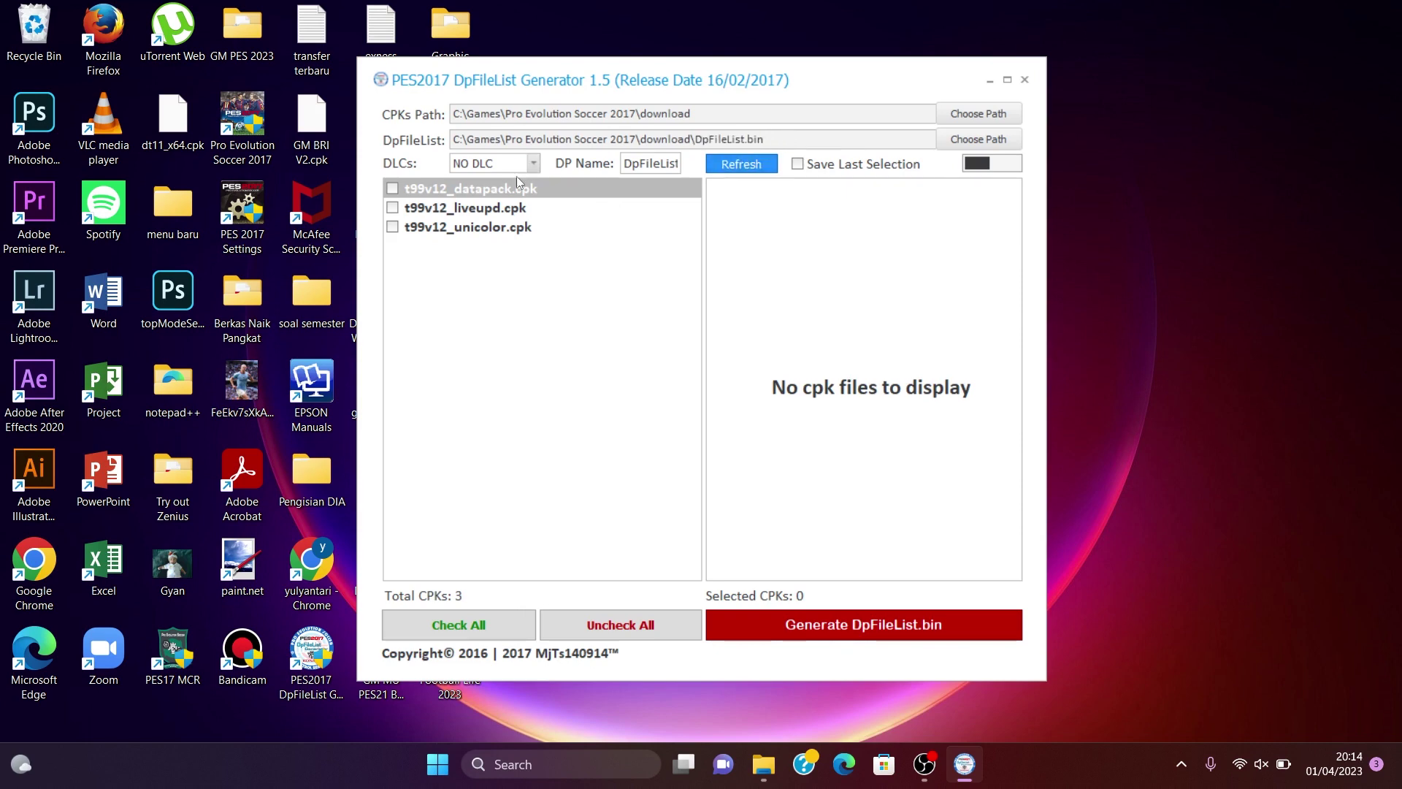
left_click(534, 164)
left_click(798, 165)
Select t99v12_datapack.cpk, t99v12_liveupd.cpk and t99v12_unicolor.cpk for inclusion in the file list
left_click(393, 190)
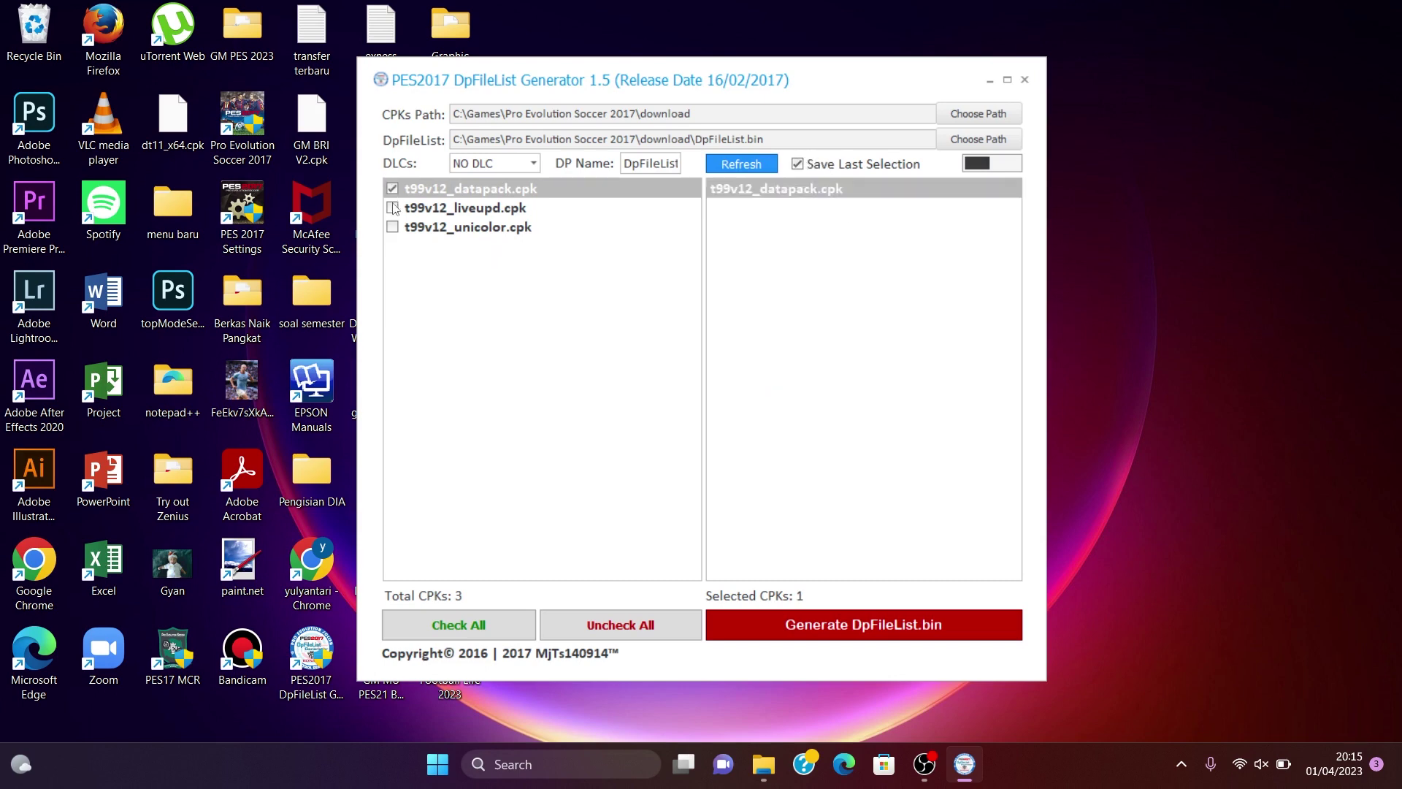
left_click(394, 209)
left_click(393, 208)
left_click(393, 228)
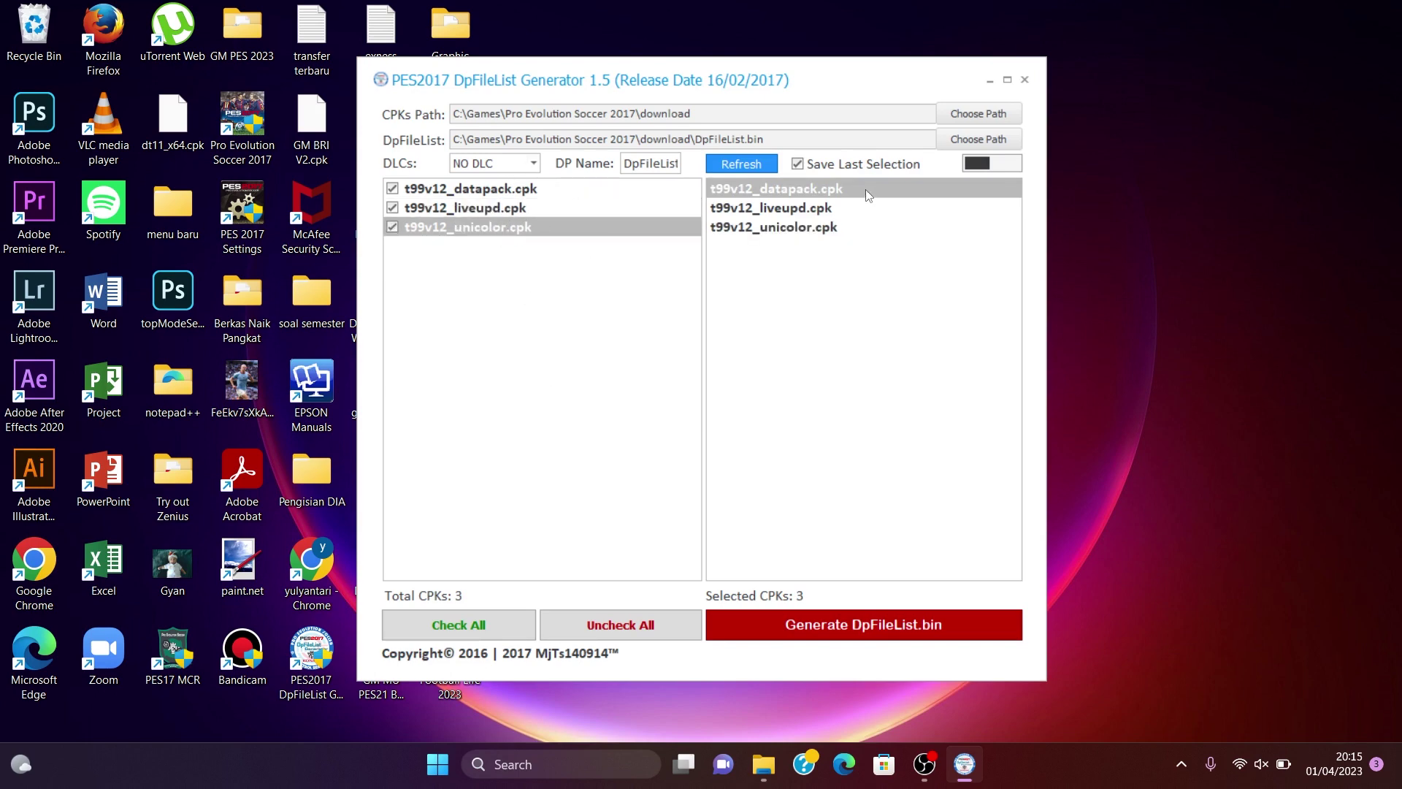
Examine the names and order of the three t99v12 files in the selected CPK list
left_click(840, 205)
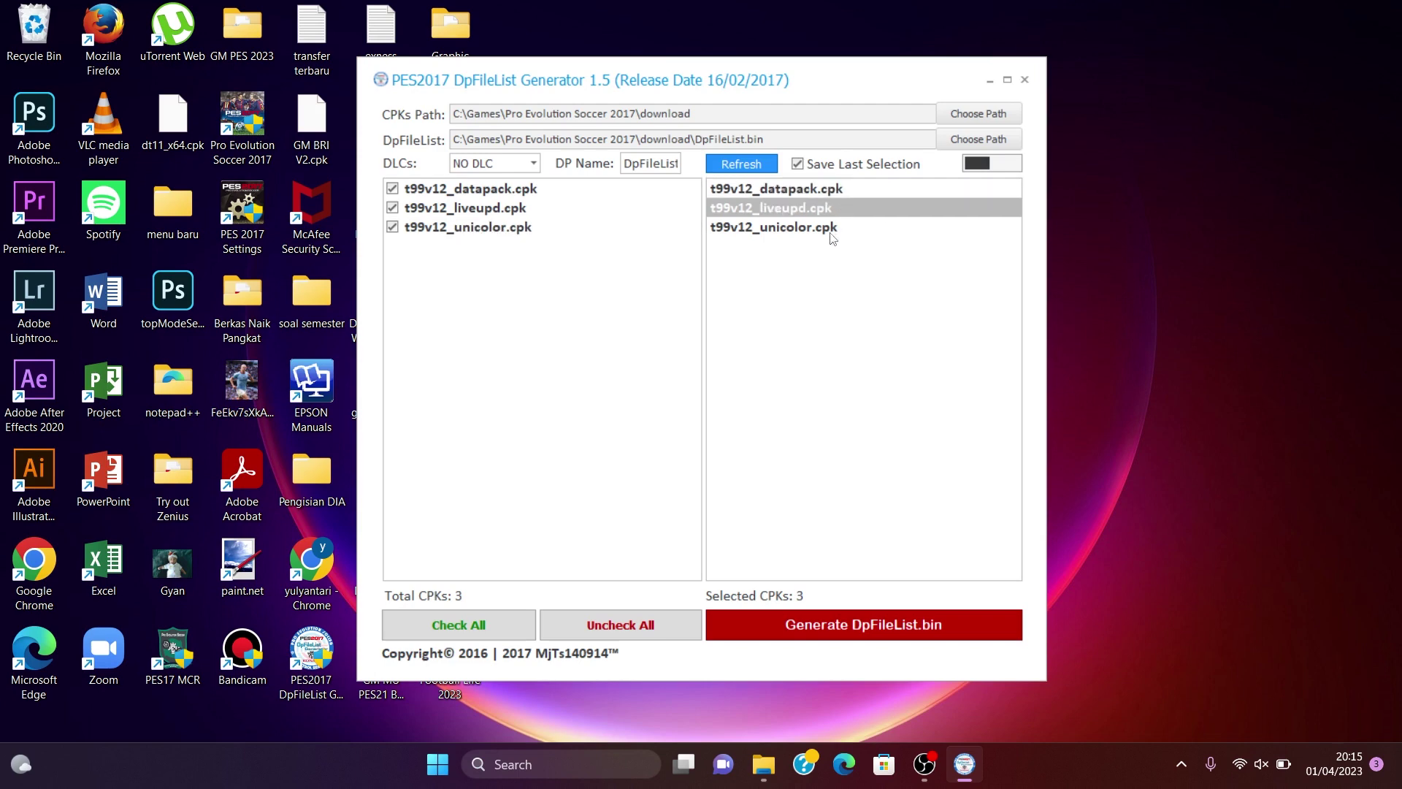
left_click(830, 233)
left_click(820, 196)
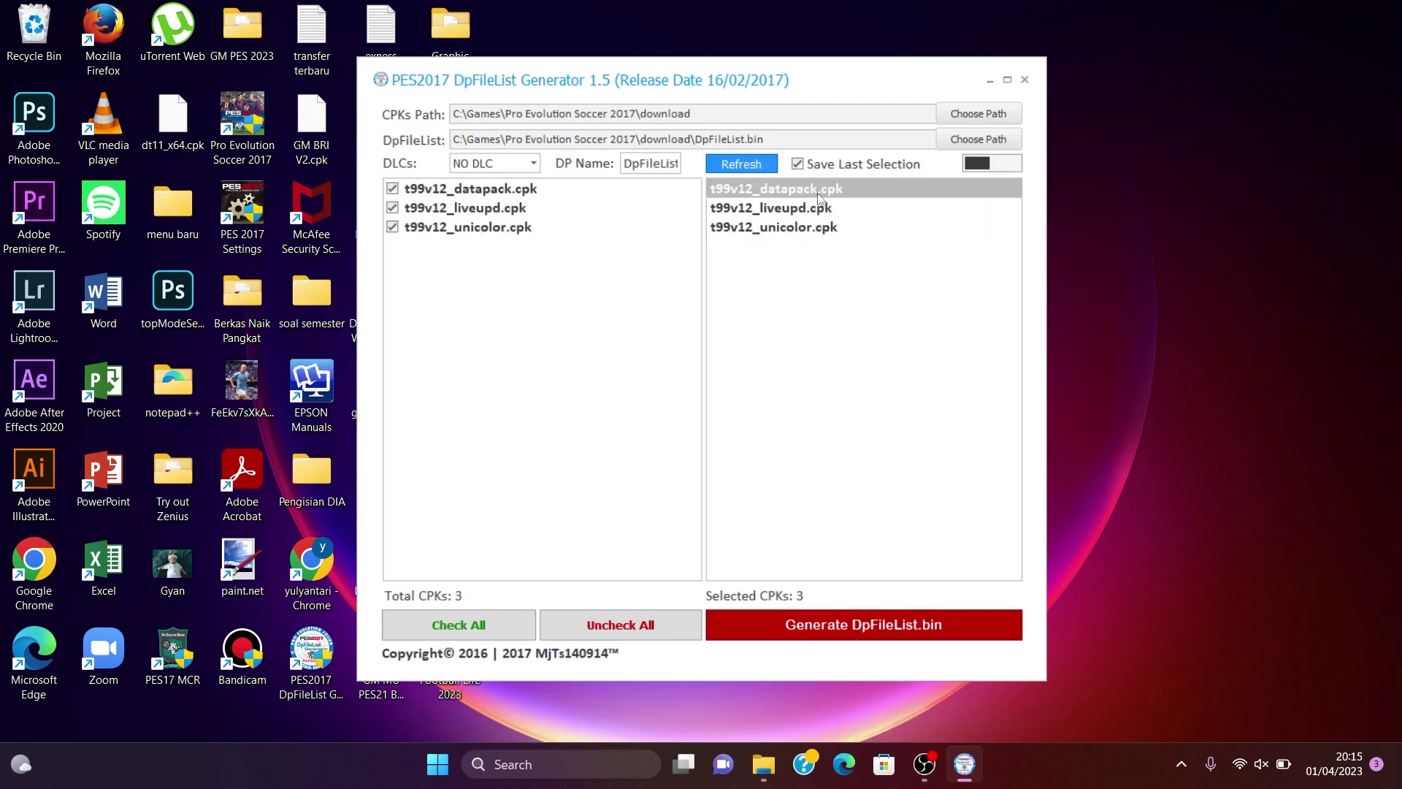
left_click(813, 200)
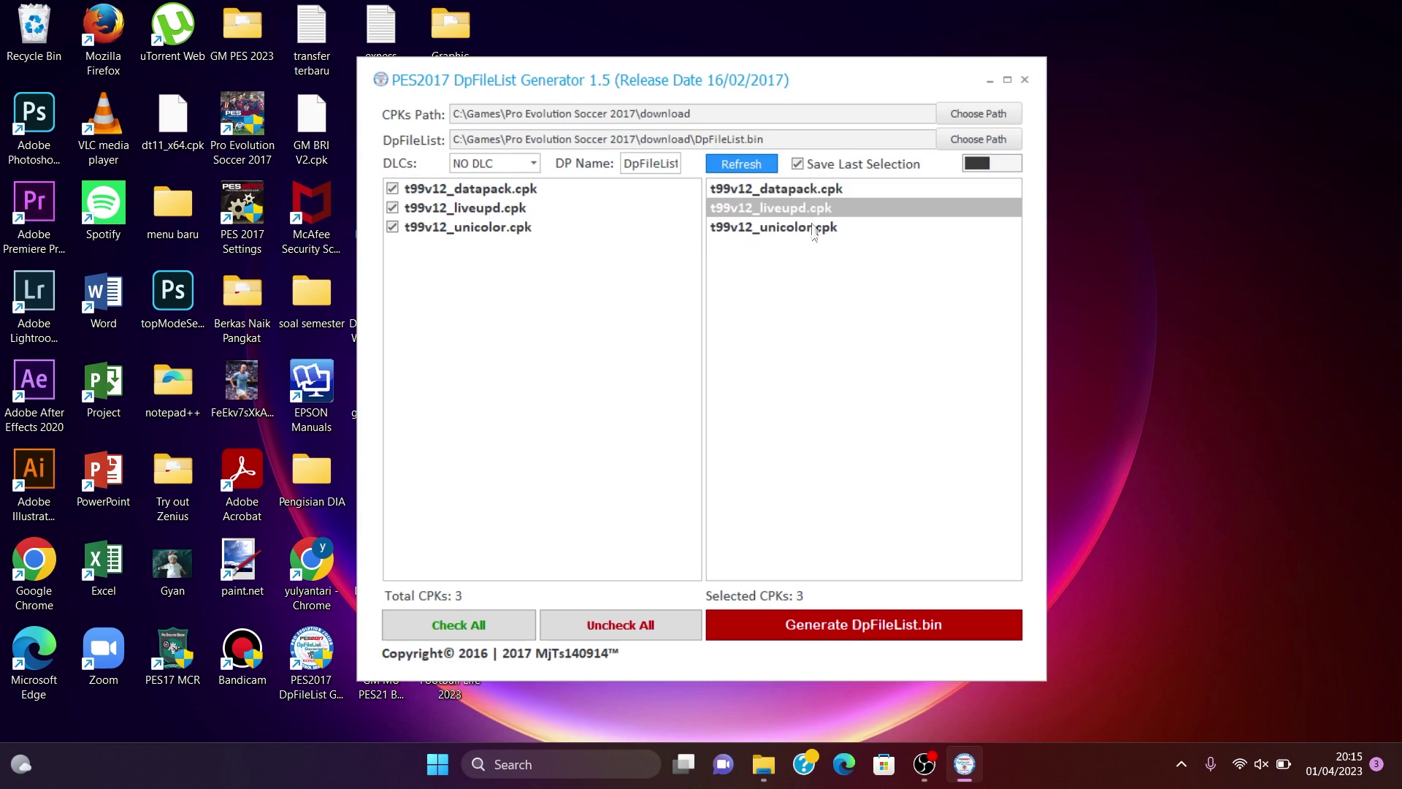
left_click(813, 228)
left_click(806, 191)
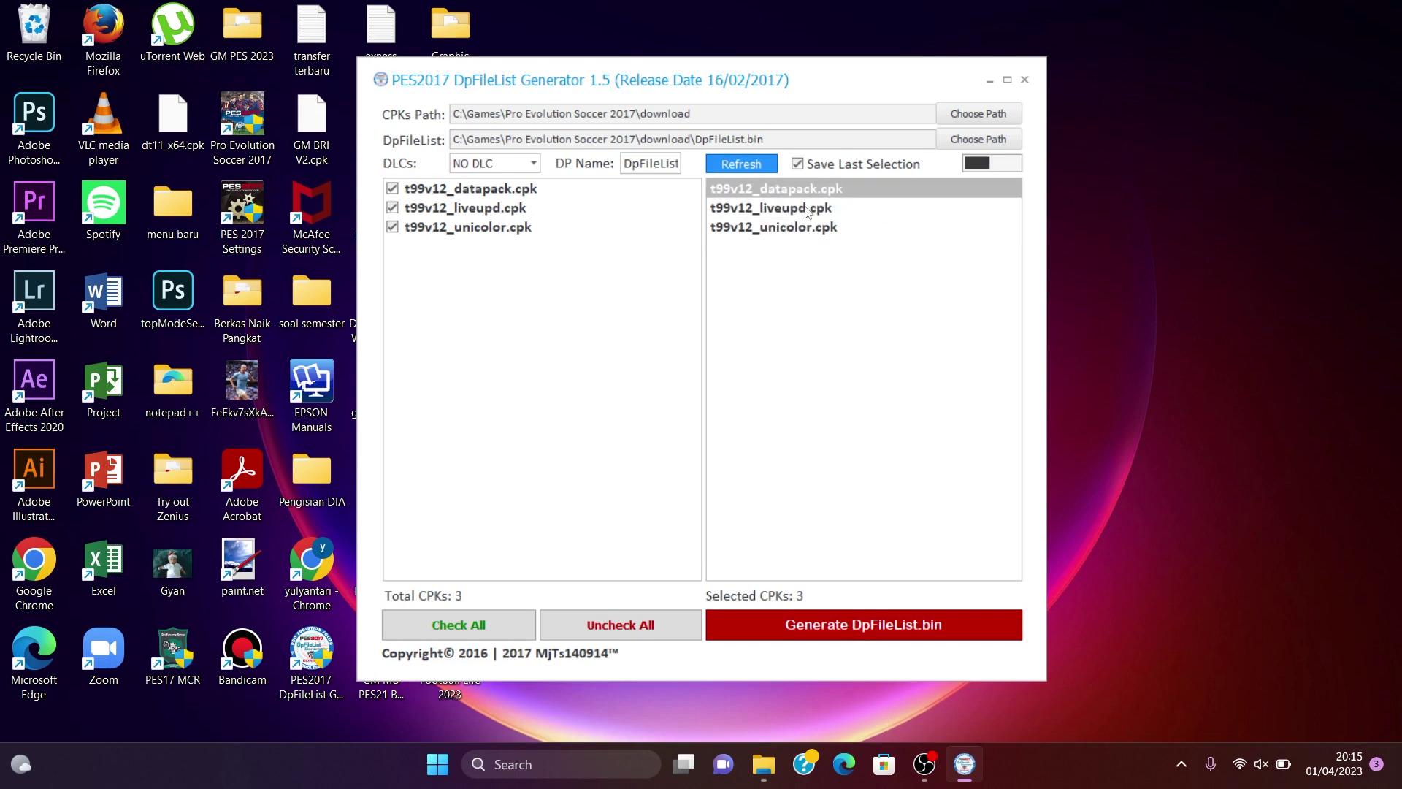
left_click(805, 207)
left_click(806, 231)
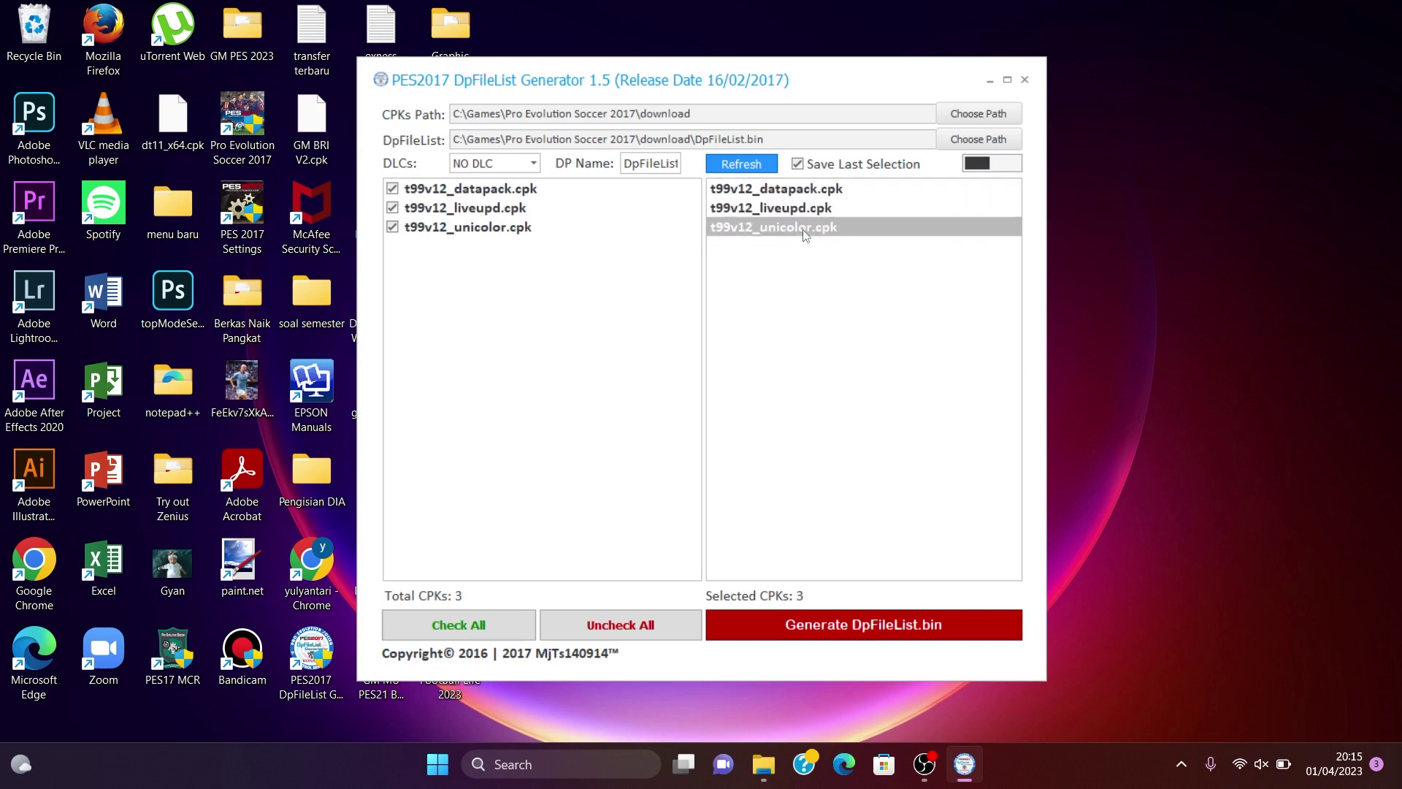
Generate DpFileList.bin from the selected CPK files and close the generator
left_click(834, 624)
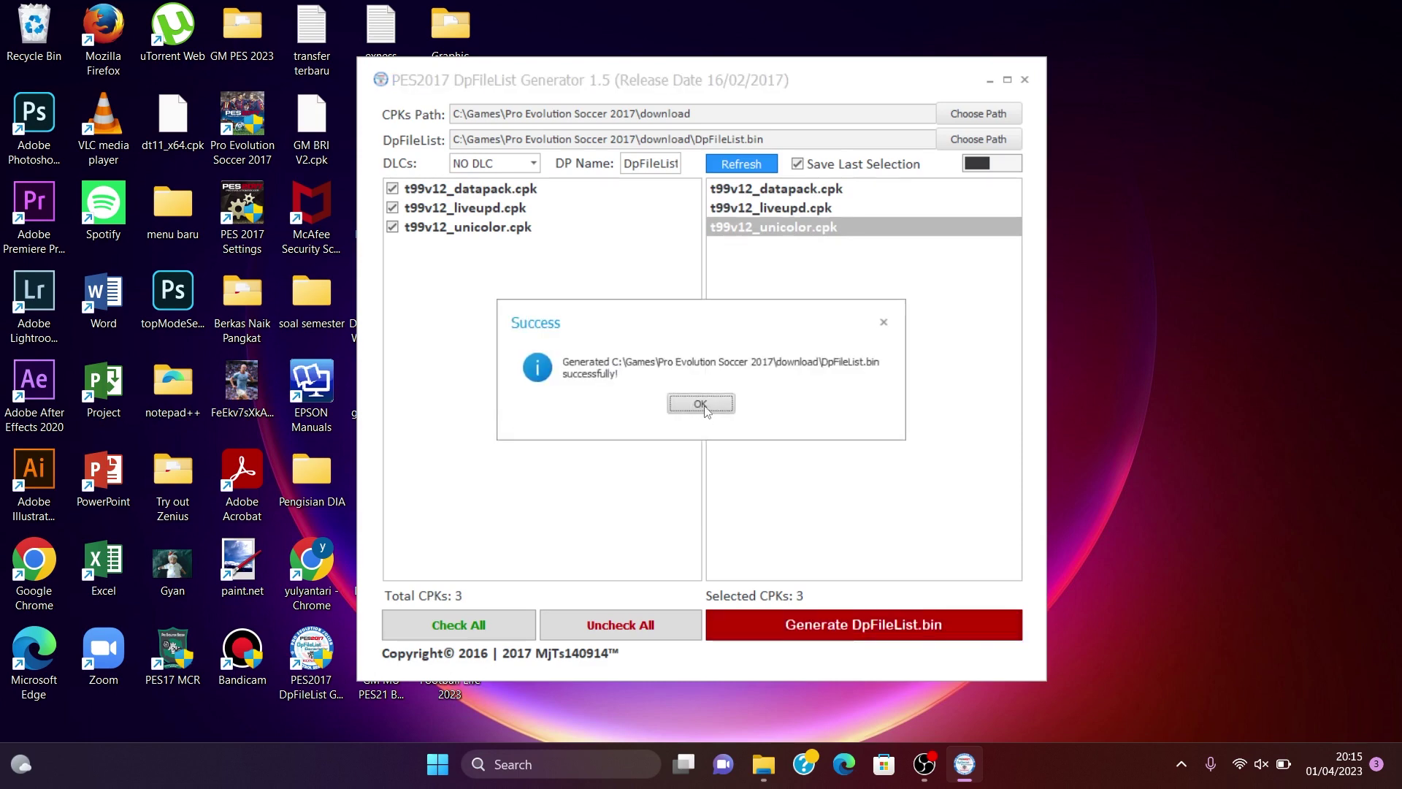
left_click(706, 409)
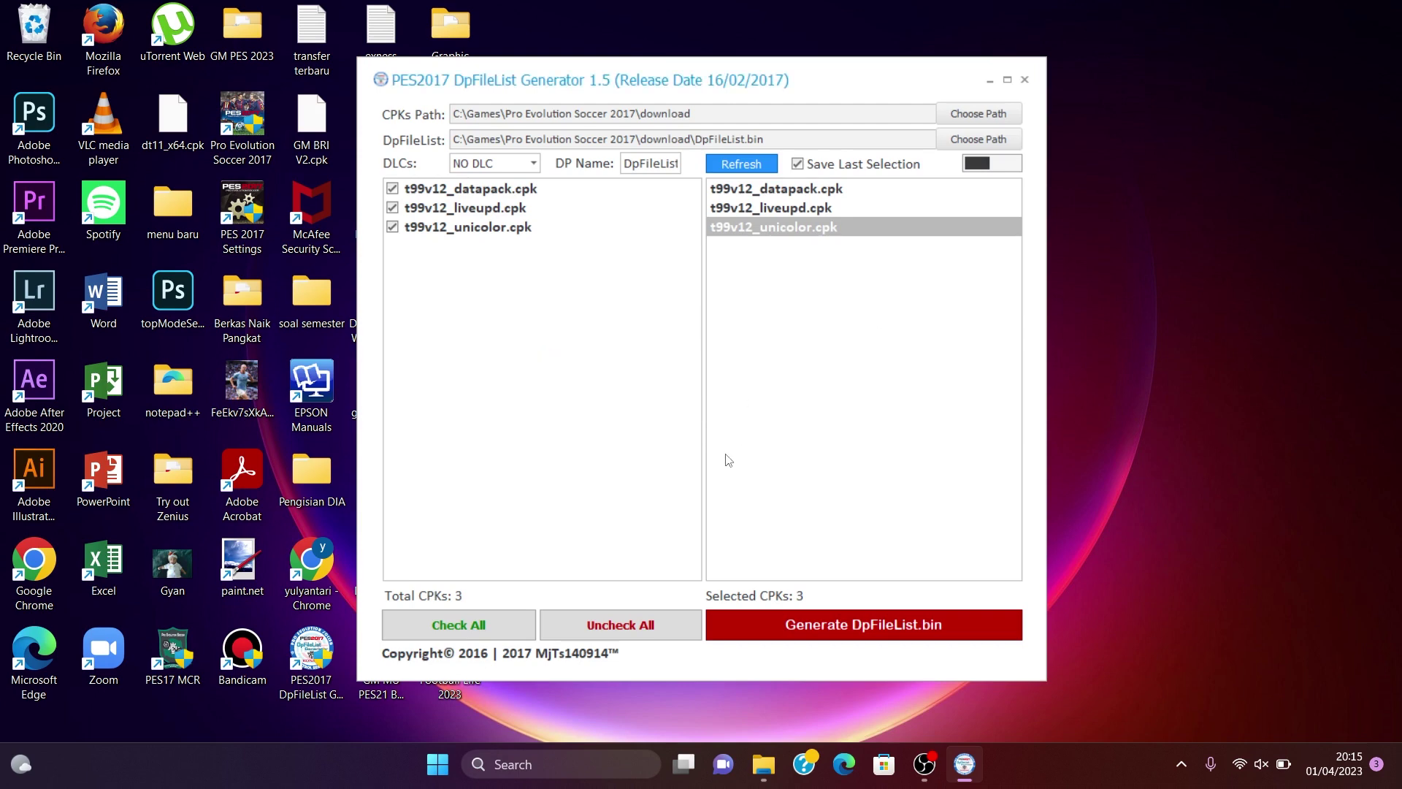
left_click(1025, 80)
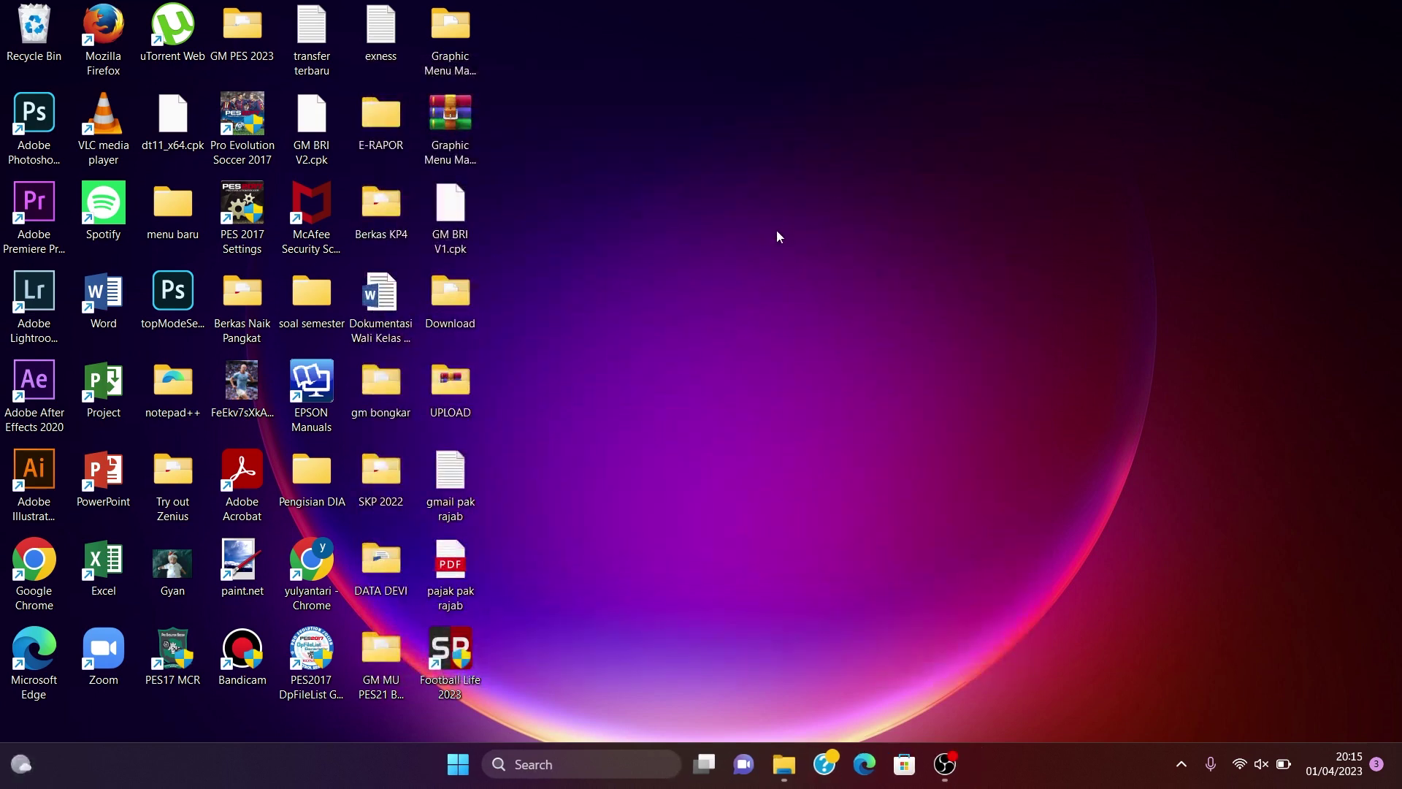
right_click(777, 230)
left_click(818, 305)
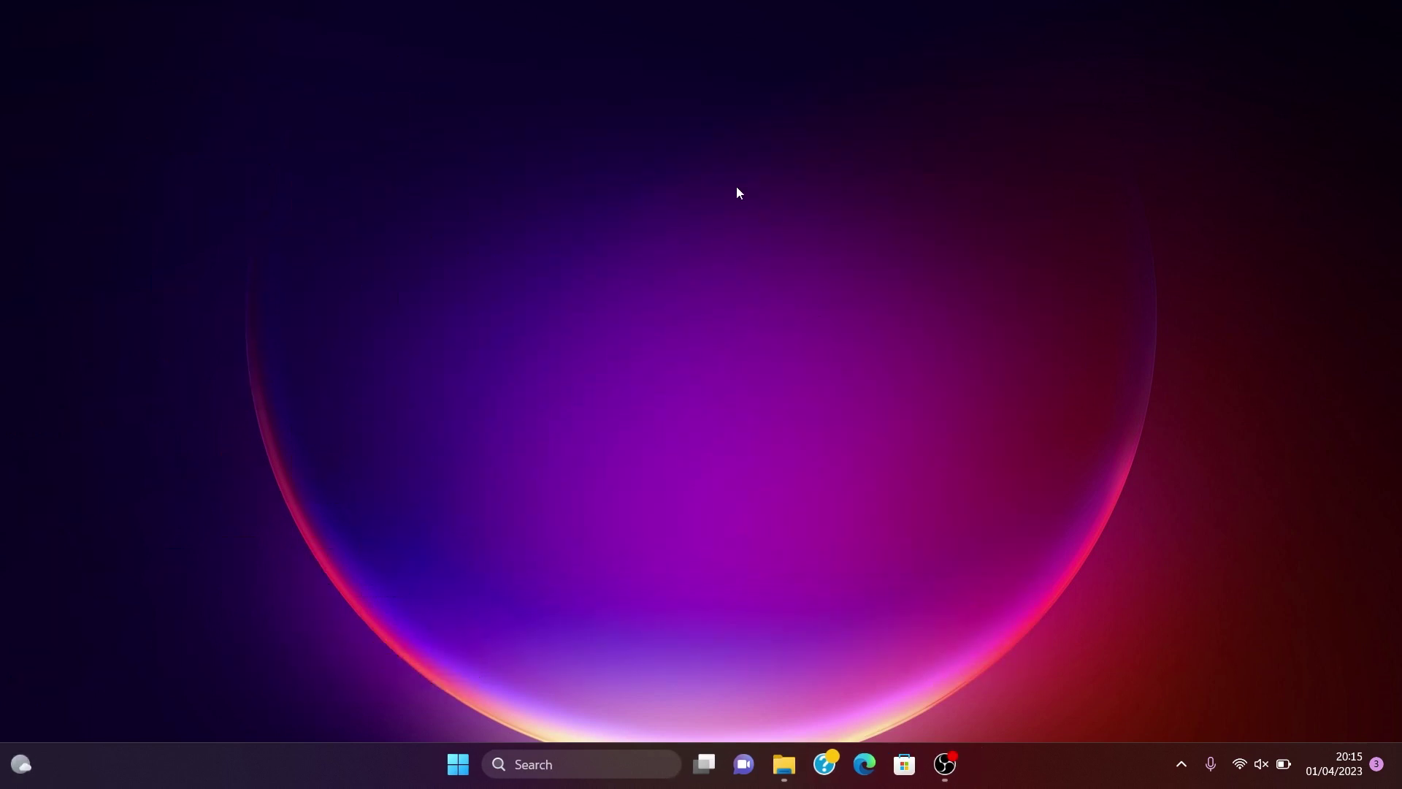
right_click(735, 189)
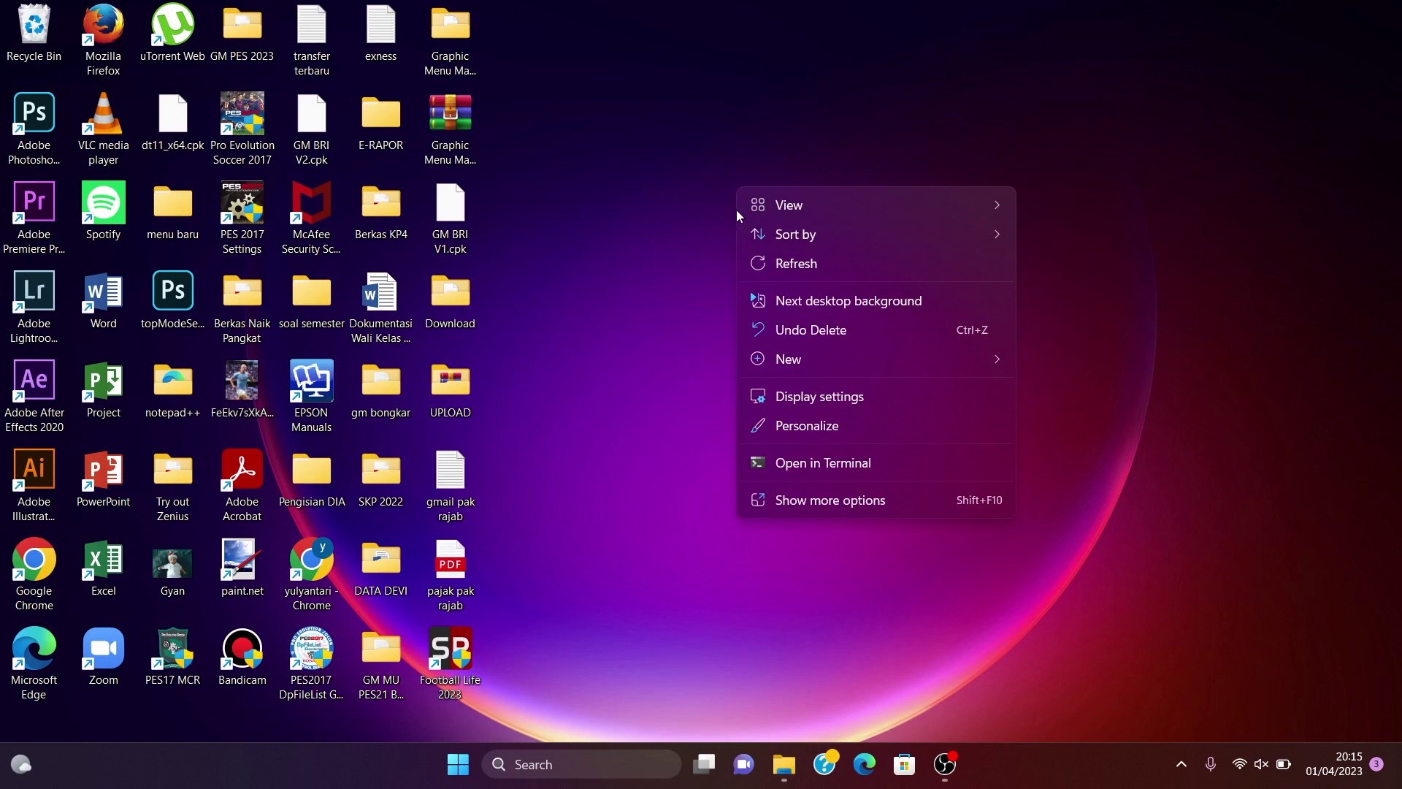
left_click(812, 265)
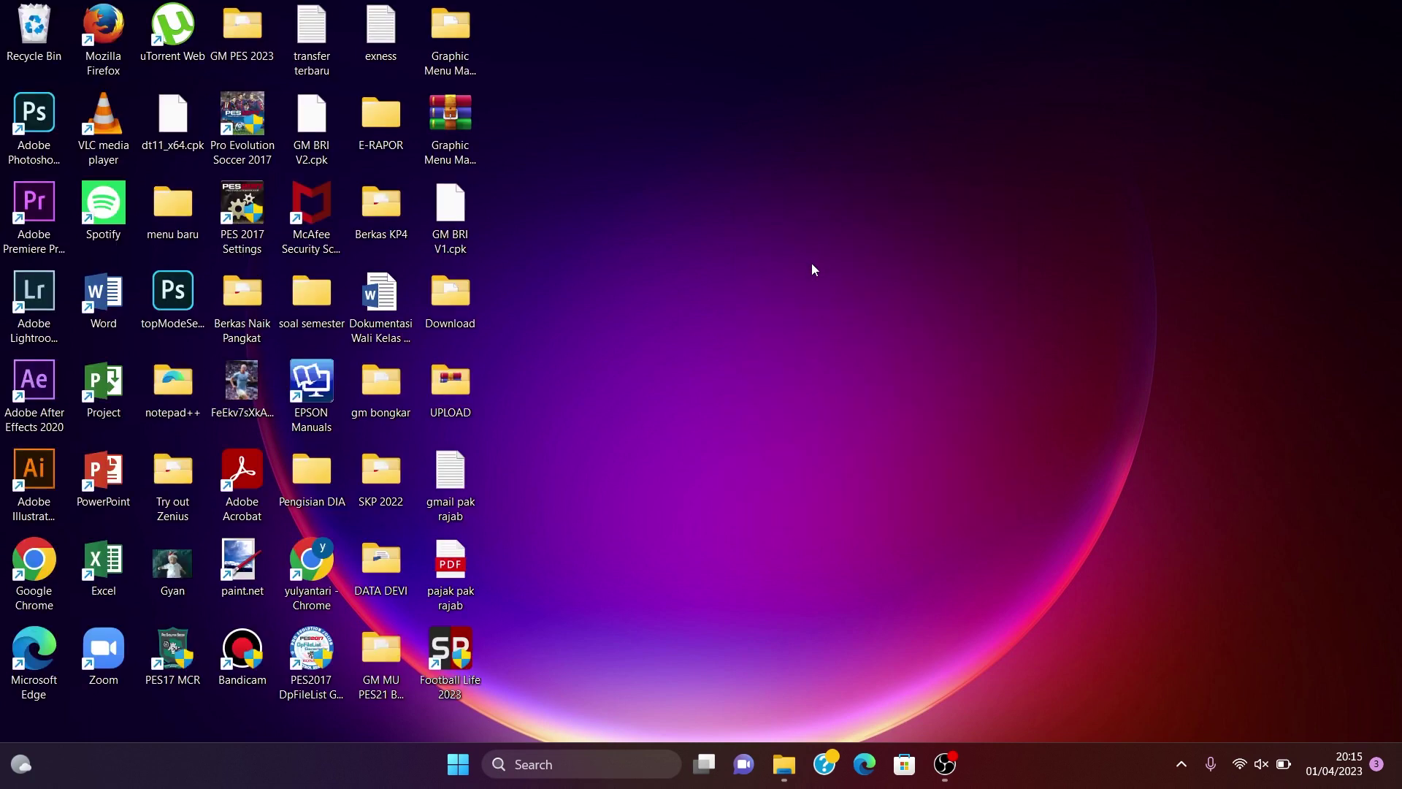